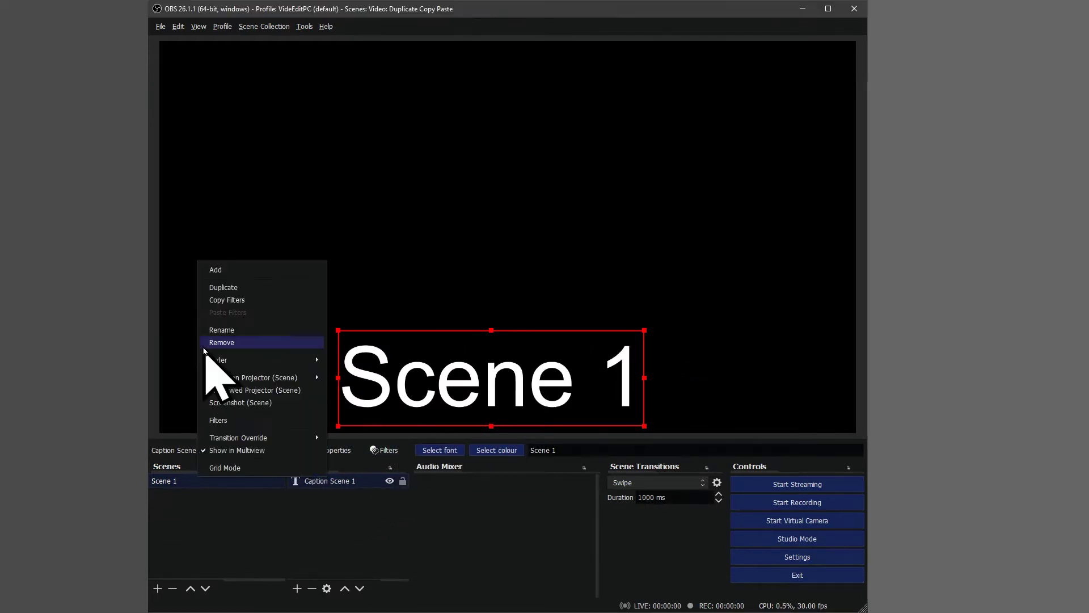
Duplicate Scene 1 as a new scene named Scene 2
right_click(198, 479)
click(233, 288)
key(BackSpace)
key(BackSpace)
key(BackSpace)
text(2)
key(Return)
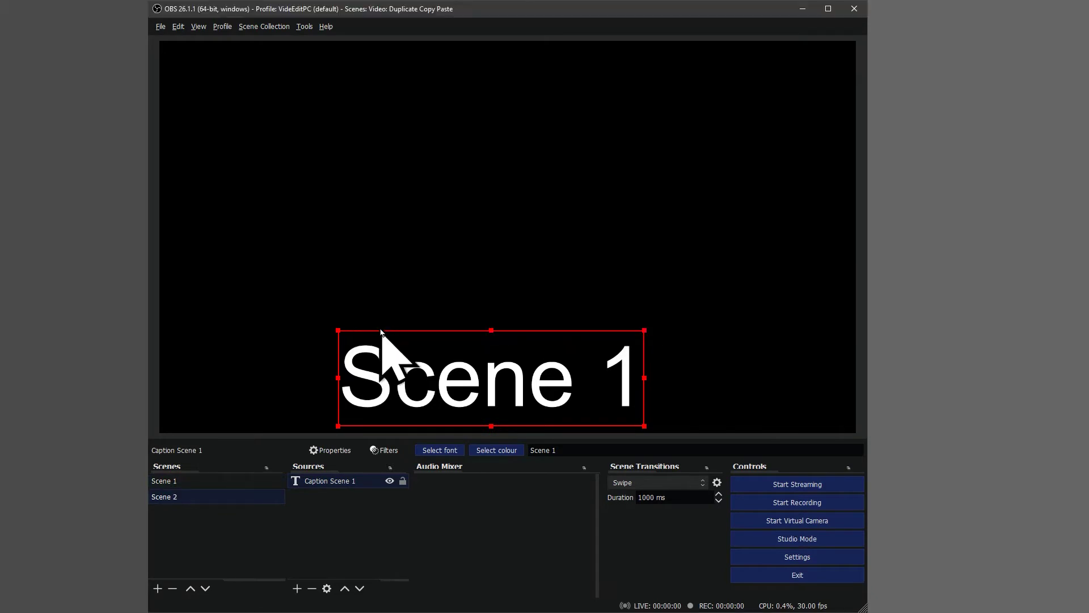
Change the duplicated caption's text to read Scene 2
double_click(333, 480)
click(455, 380)
key(BackSpace)
text(2)
click(640, 465)
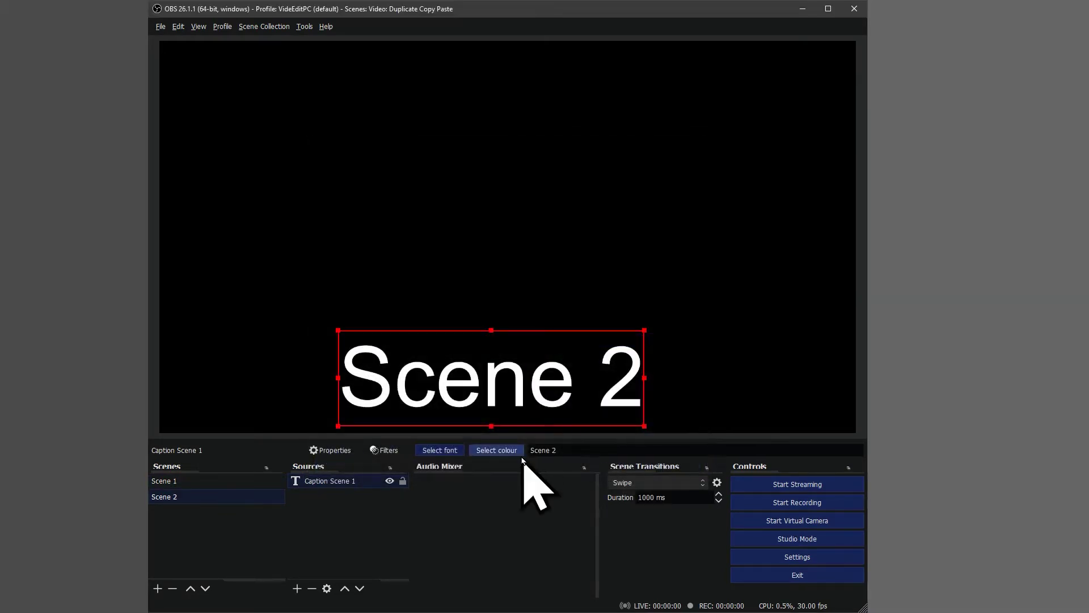
Rename the caption source to Caption Scene 2
right_click(342, 481)
click(366, 311)
text(Caption Scene 2)
key(Return)
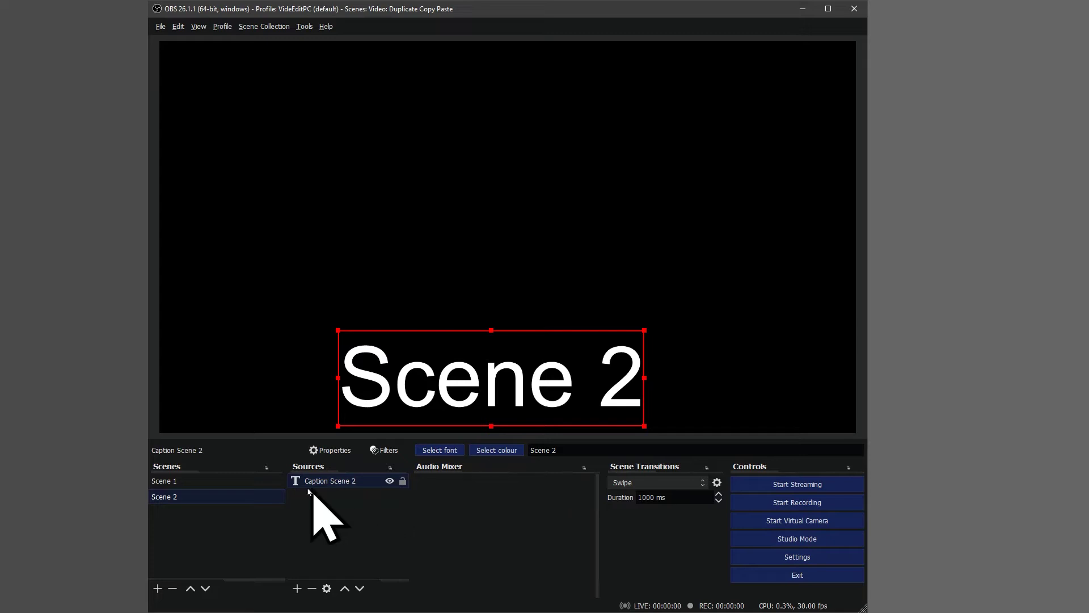
click(237, 481)
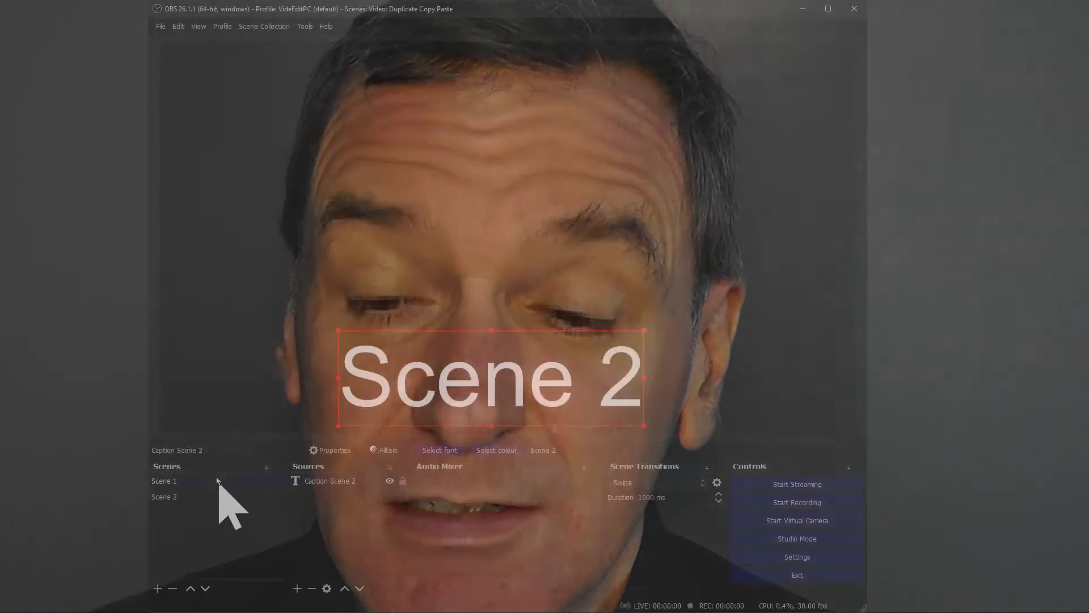
right_click(216, 480)
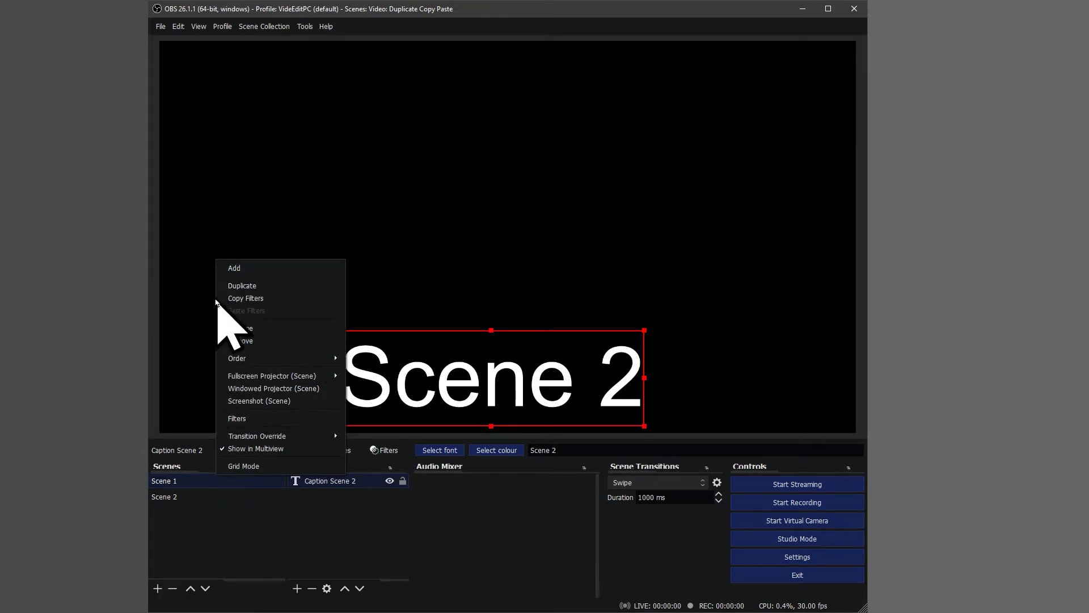
click(330, 478)
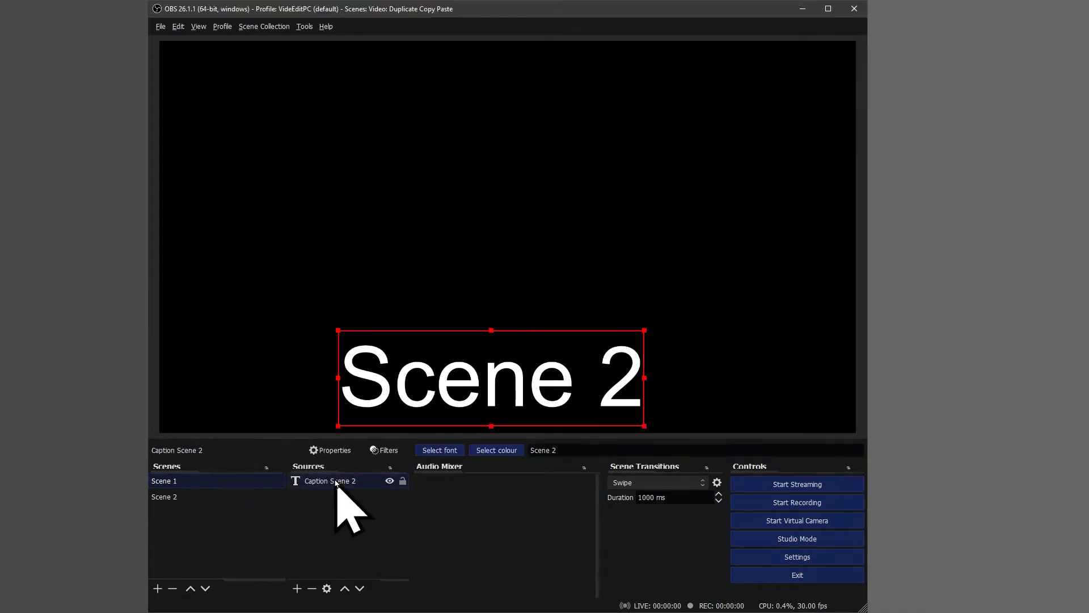
right_click(335, 481)
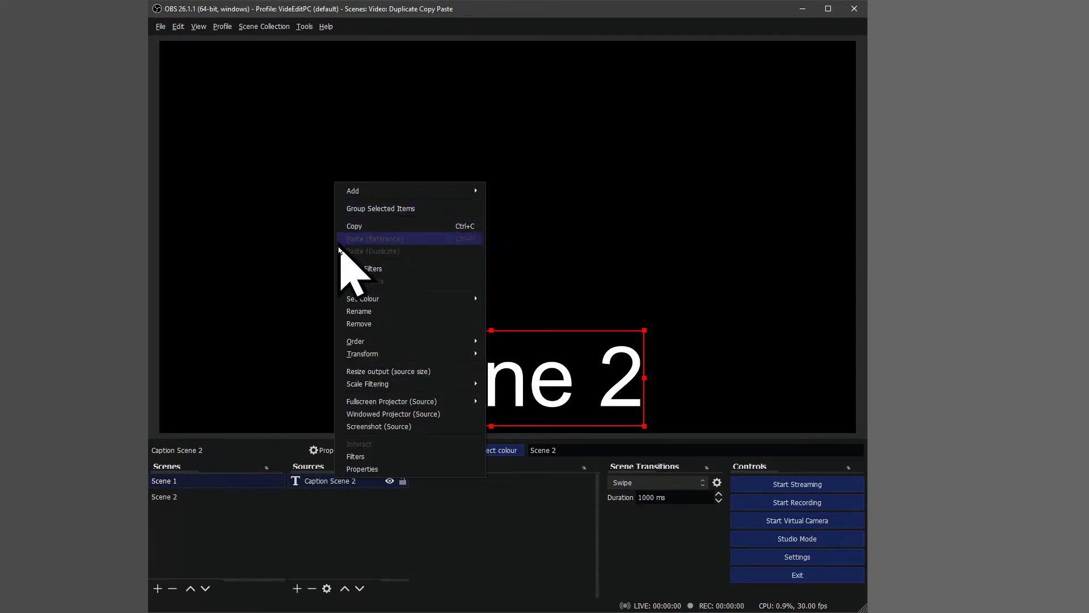
key(Escape)
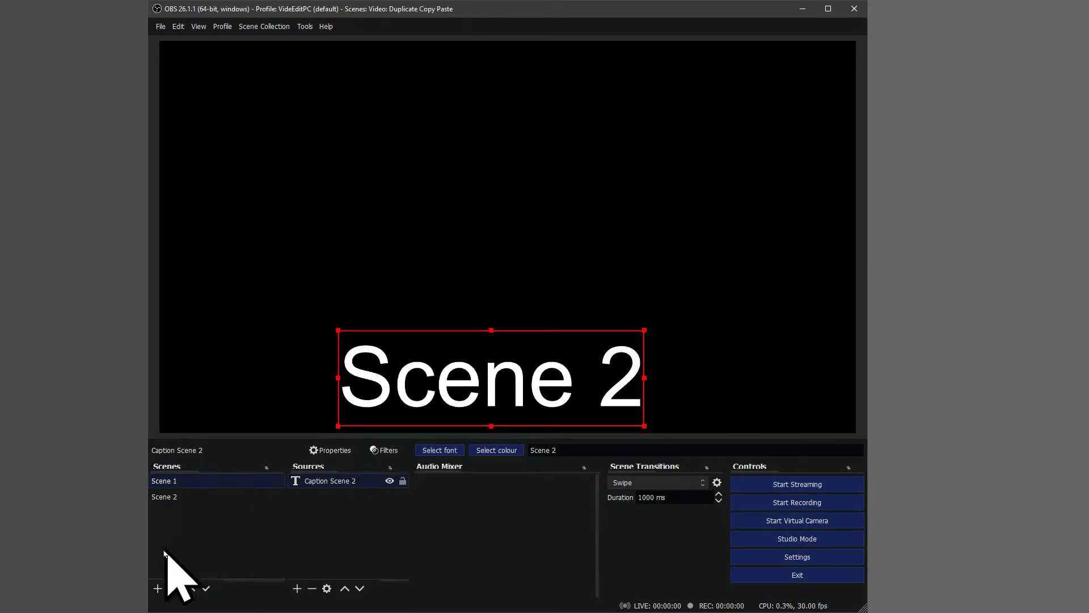
Add Scene 3, copy Scene 2's caption source, and bring up Scene 3's source paste options
click(158, 589)
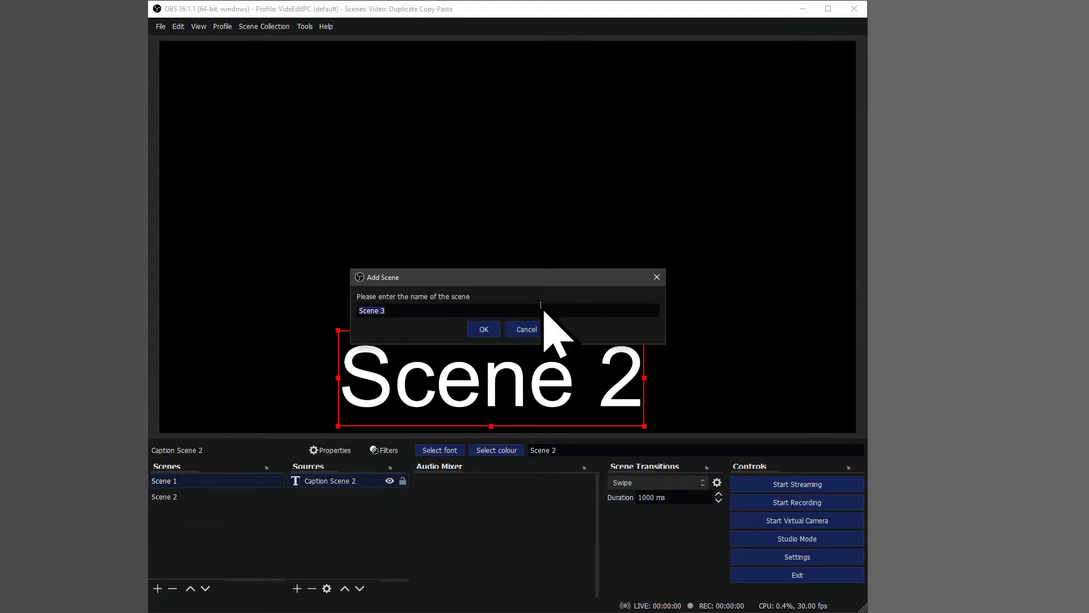
click(486, 331)
click(170, 497)
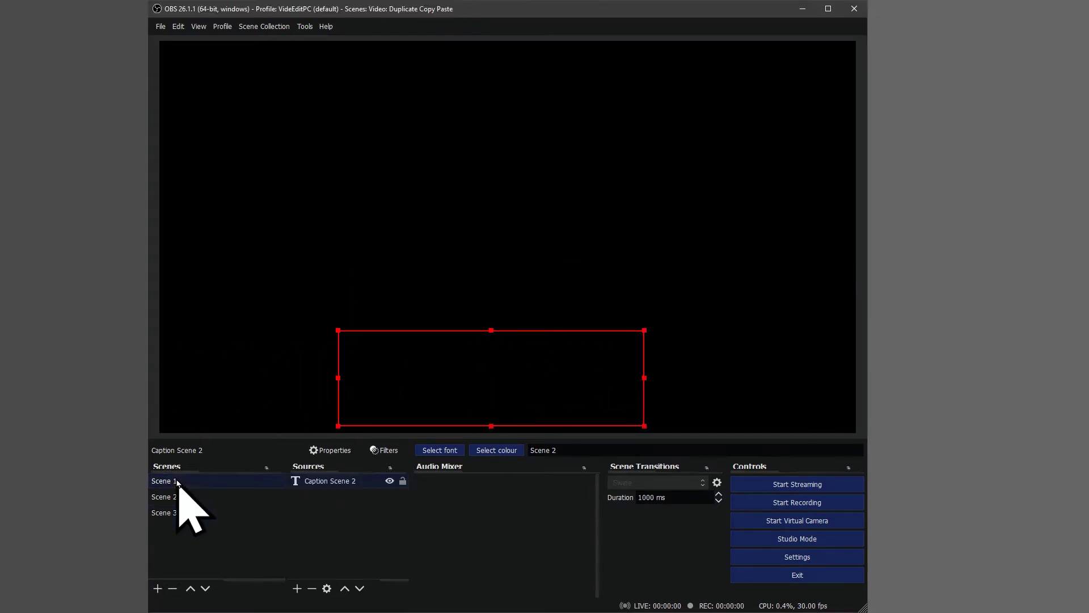
right_click(320, 479)
click(340, 228)
click(165, 512)
right_click(339, 525)
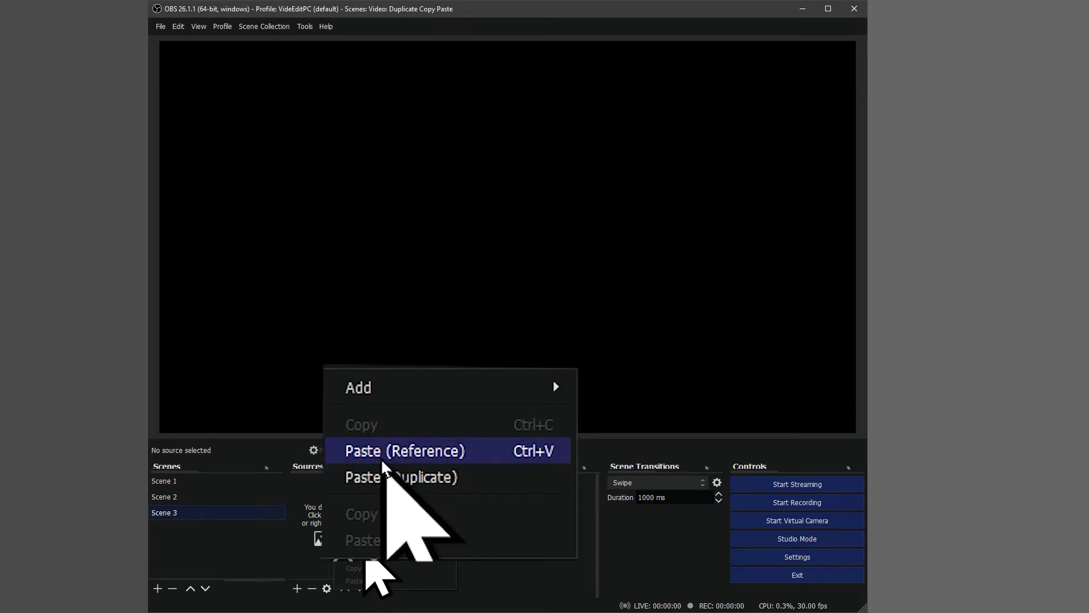
Paste the caption into Scene 3 as a reference and change its text to Scene 3
click(364, 540)
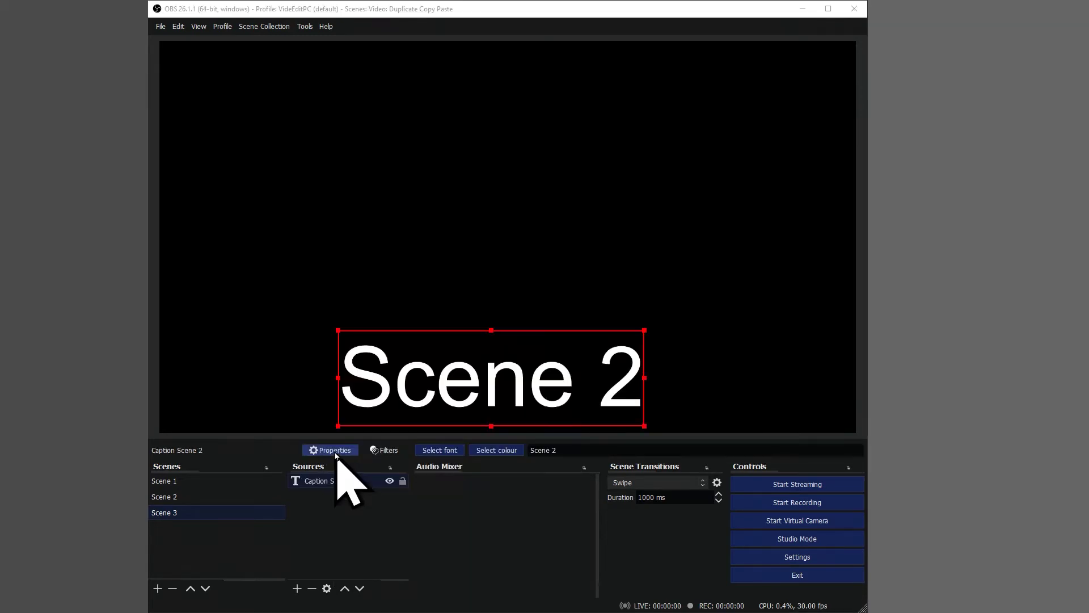
click(335, 452)
click(438, 401)
key(BackSpace)
text(3)
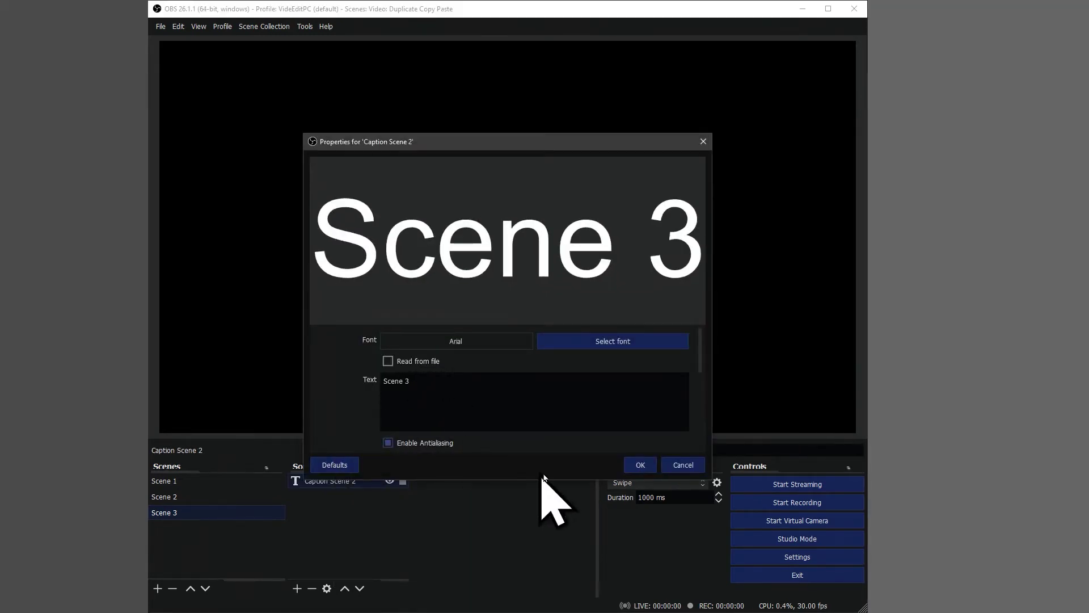
click(641, 464)
Rename the source Caption Scene 3, then check Scenes 2 and 1 before returning to Scene 3
right_click(336, 479)
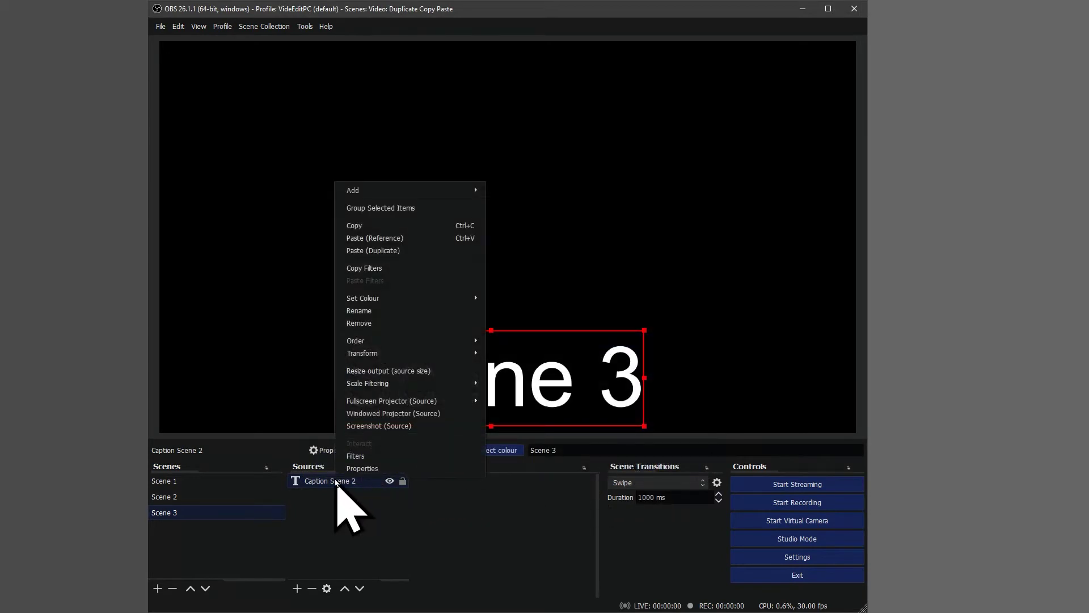
click(399, 311)
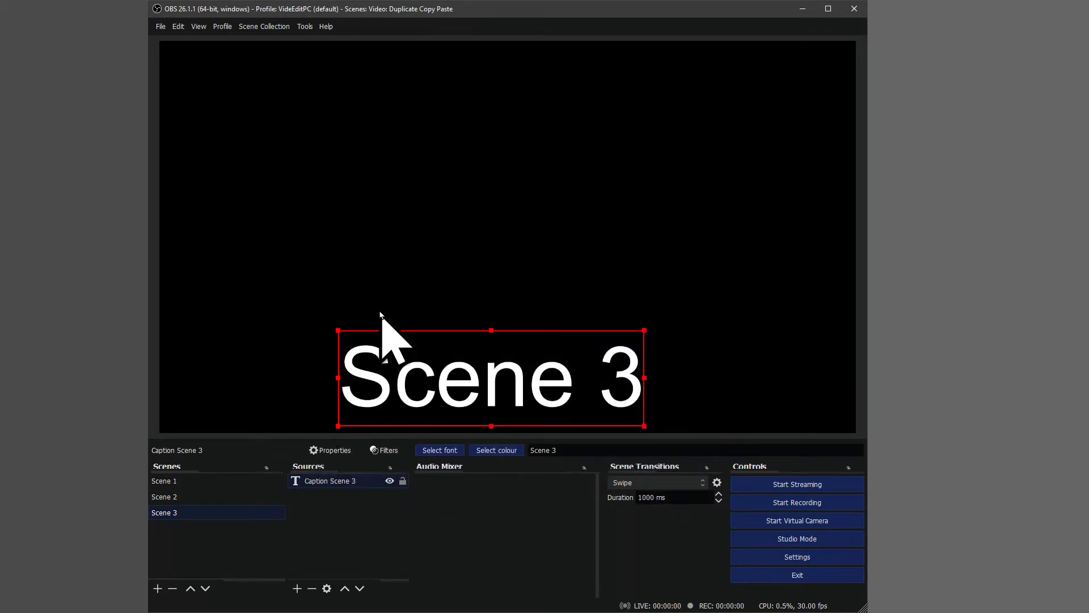
click(170, 497)
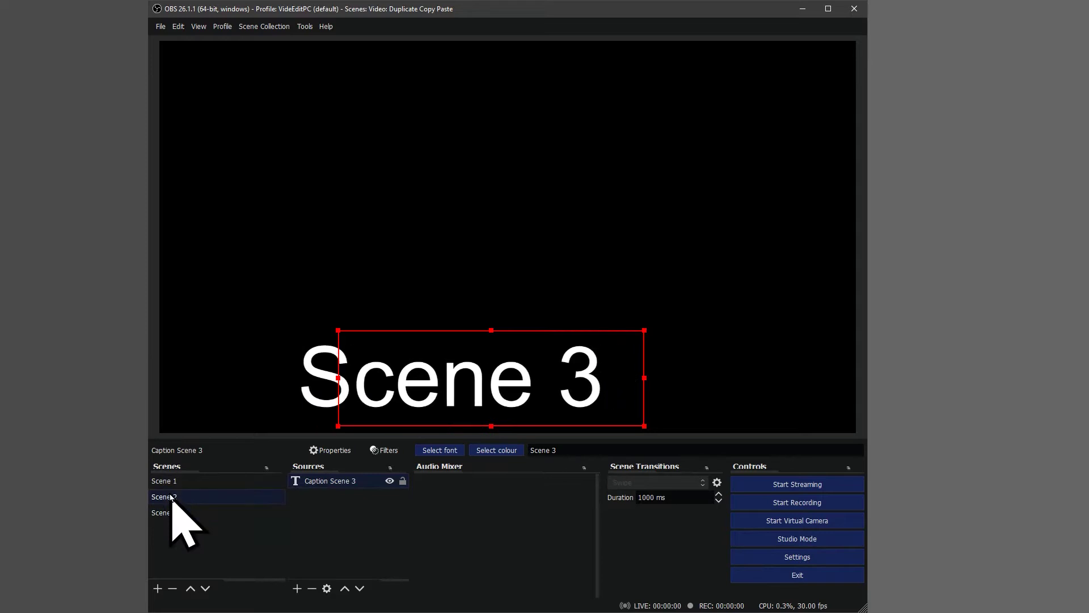
key(Up)
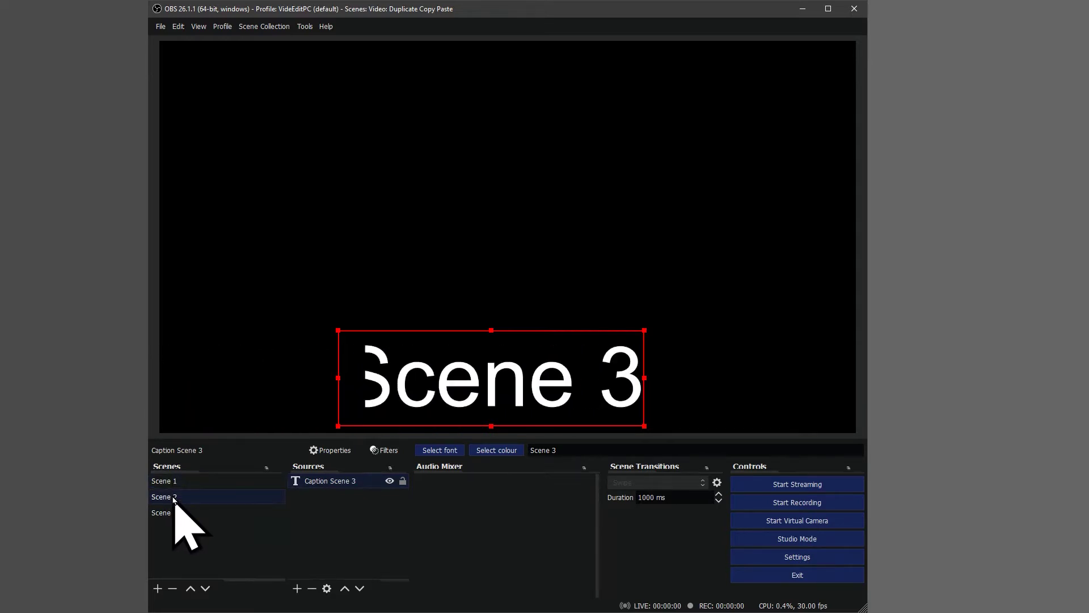
click(173, 514)
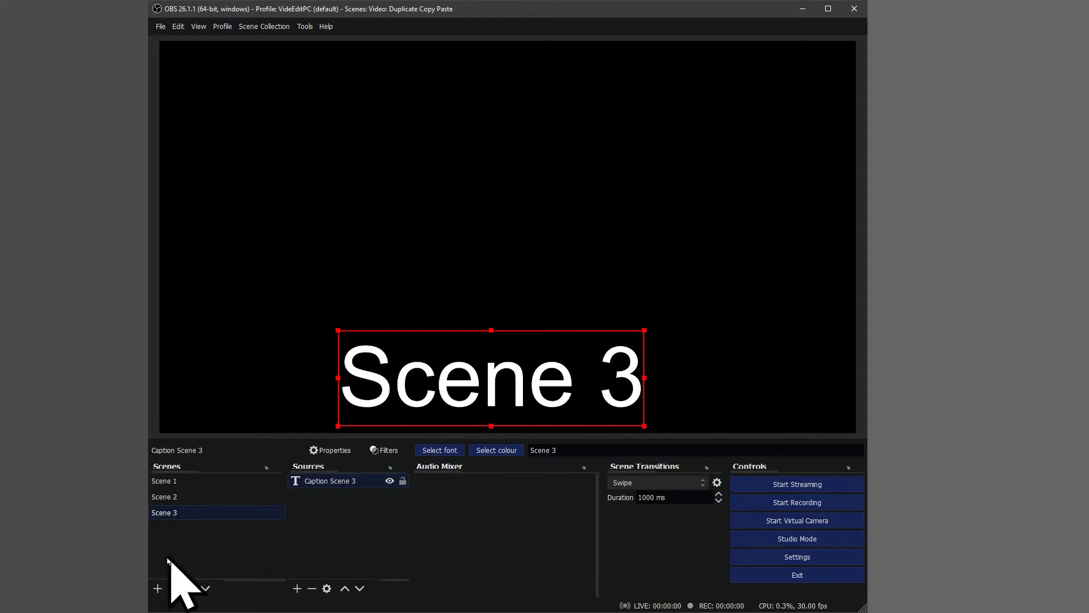
Add Scene 4 and copy Scene 3's caption source
click(157, 588)
click(482, 326)
click(232, 511)
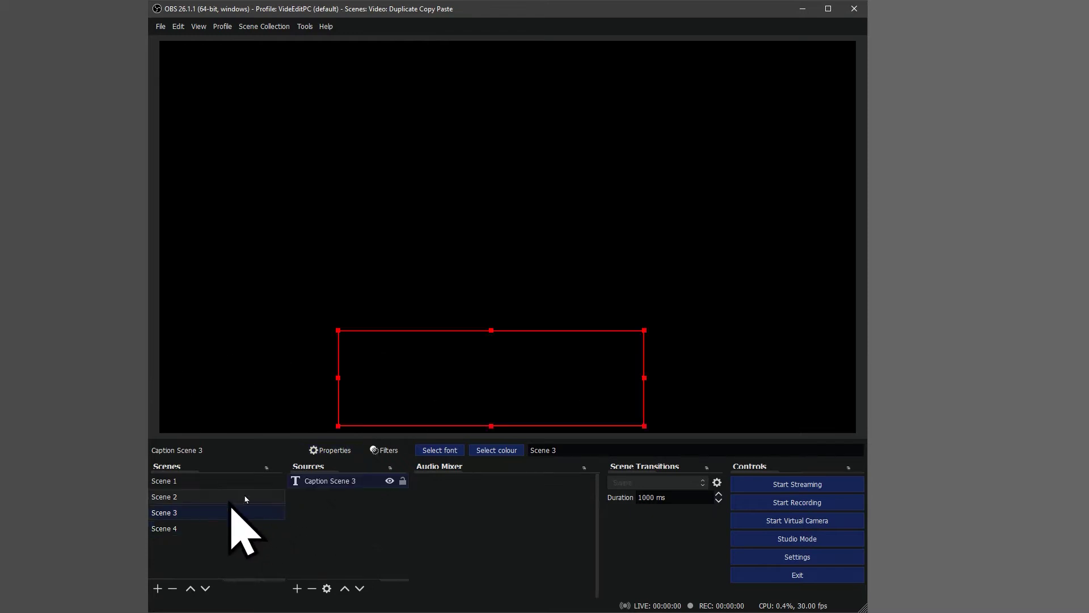
right_click(316, 479)
click(352, 228)
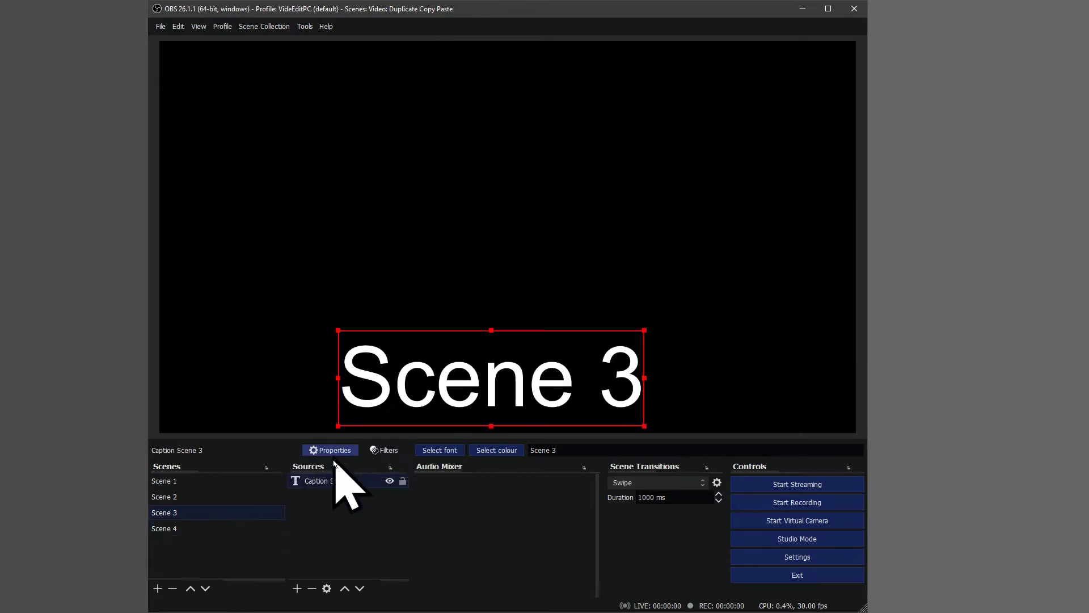
Paste an independent duplicate of the caption into Scene 4
click(221, 528)
right_click(305, 512)
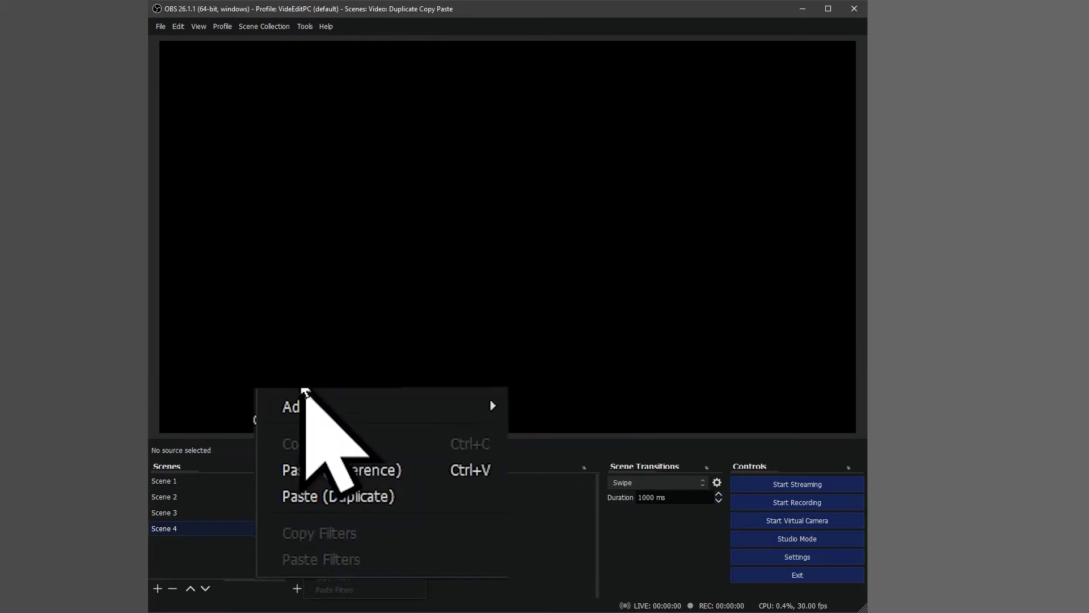
click(327, 494)
Set the duplicated caption's text to Scene 4 and rename it Caption Scene 4
click(326, 450)
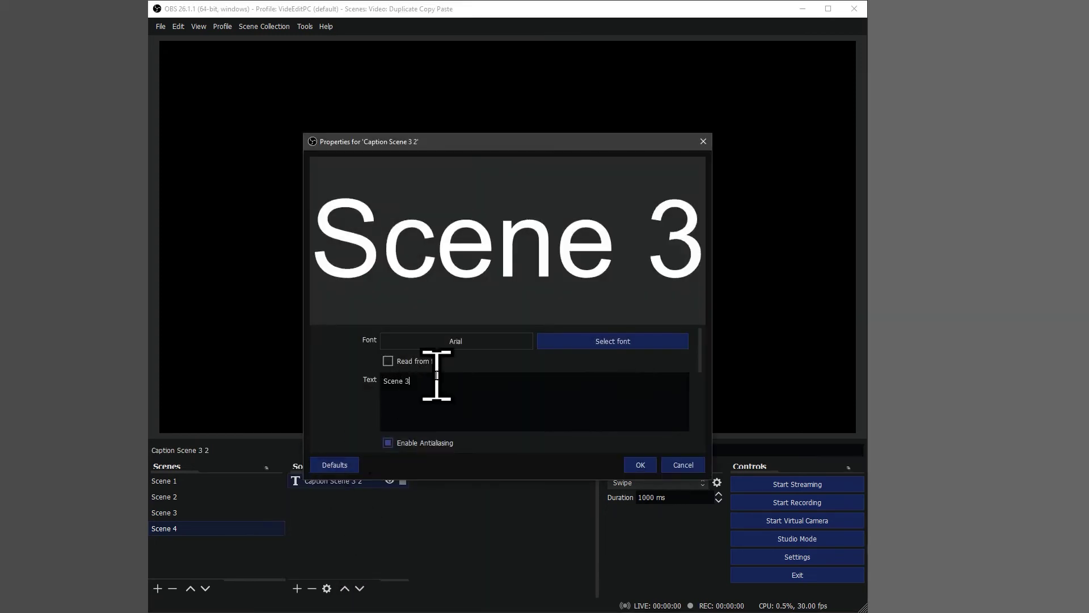
click(438, 376)
key(BackSpace)
text(4)
click(637, 462)
right_click(347, 481)
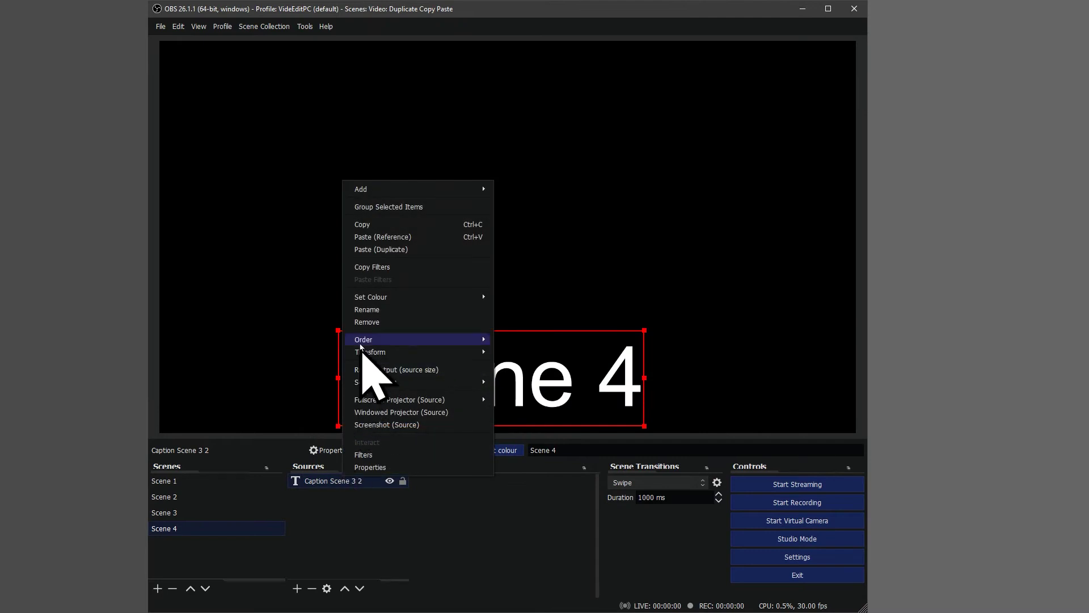
click(366, 312)
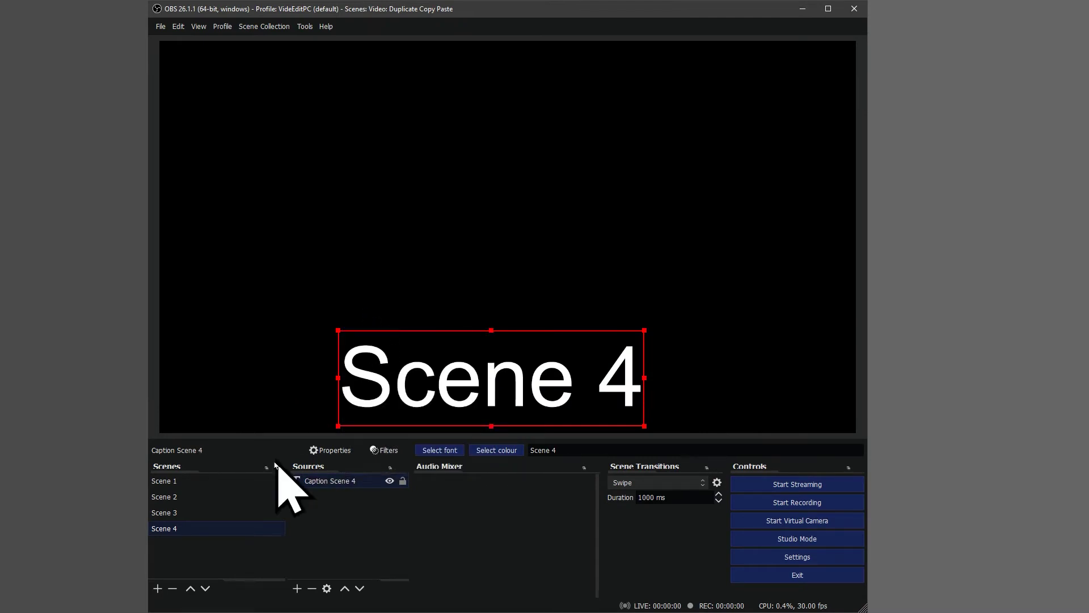
Switch through Scenes 3, 2, 1, 4, 3, 2, 3, 1 and back to 4 to watch the swipe transition
click(191, 512)
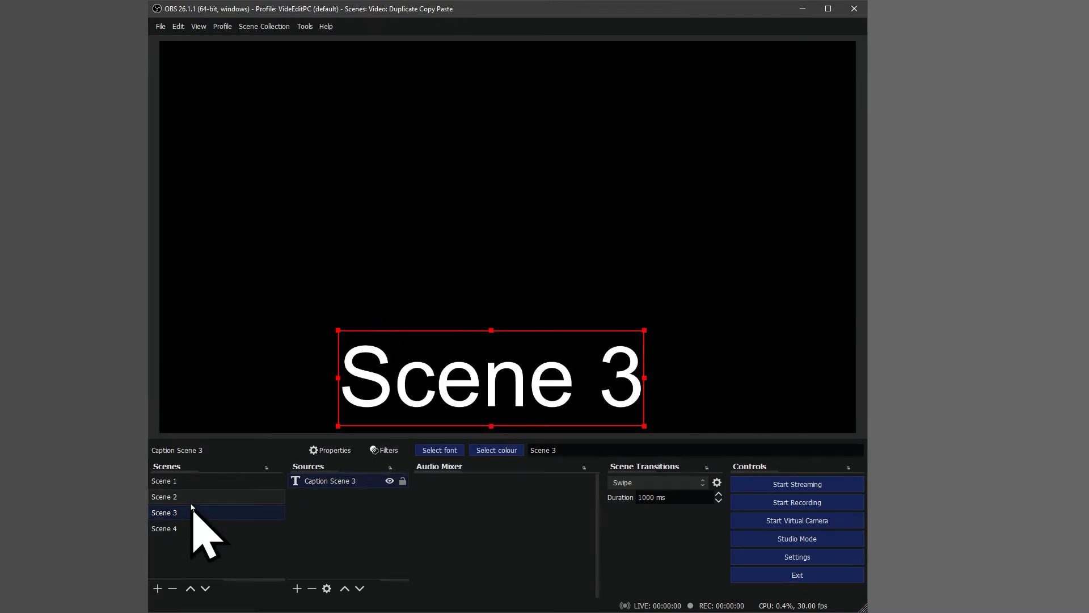
click(192, 497)
click(191, 482)
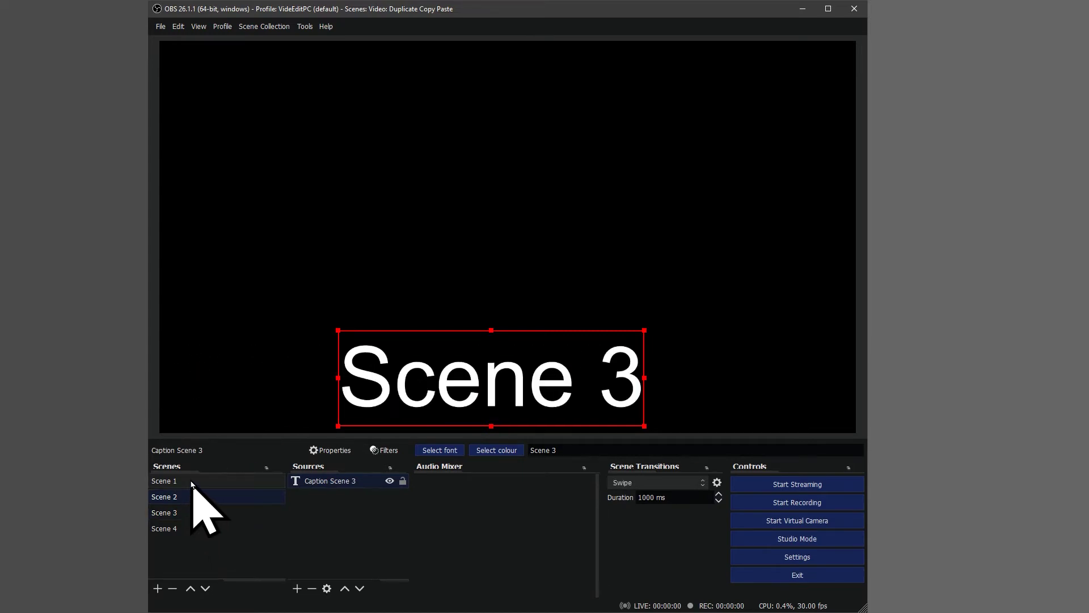
click(183, 529)
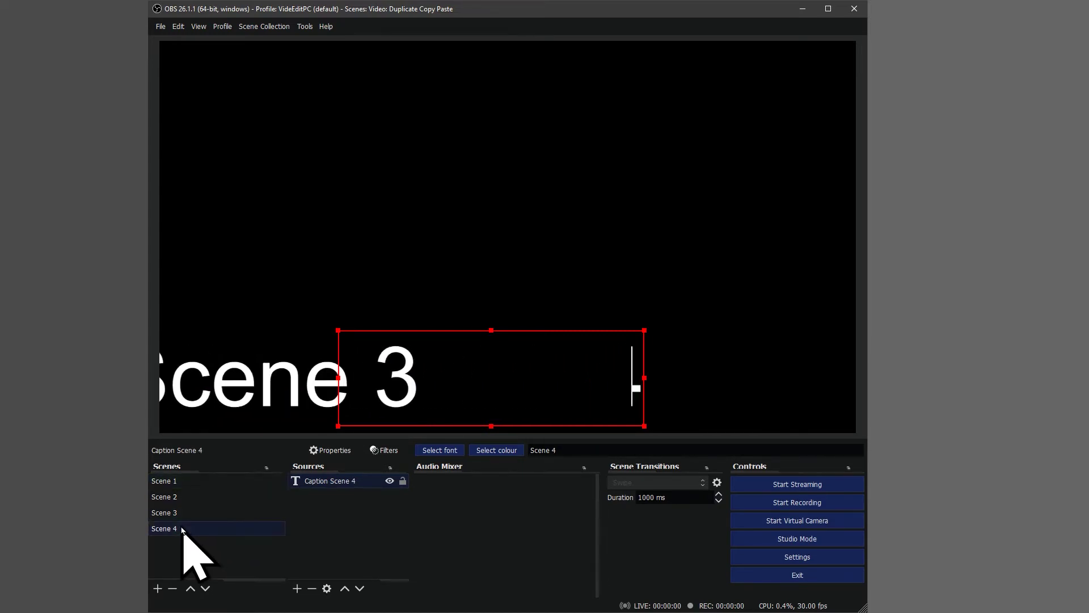
click(189, 514)
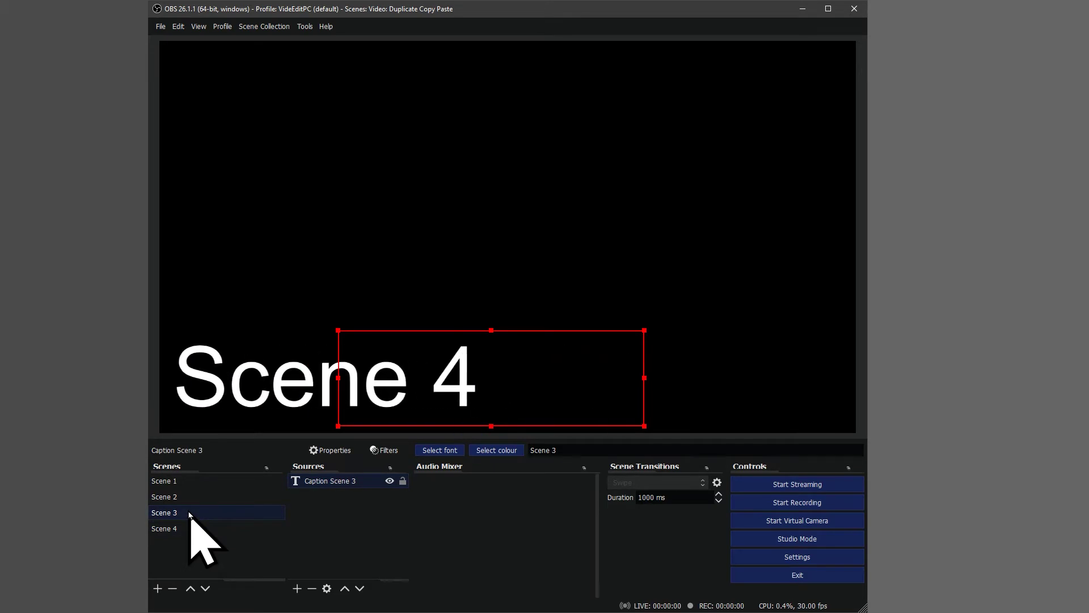
click(192, 498)
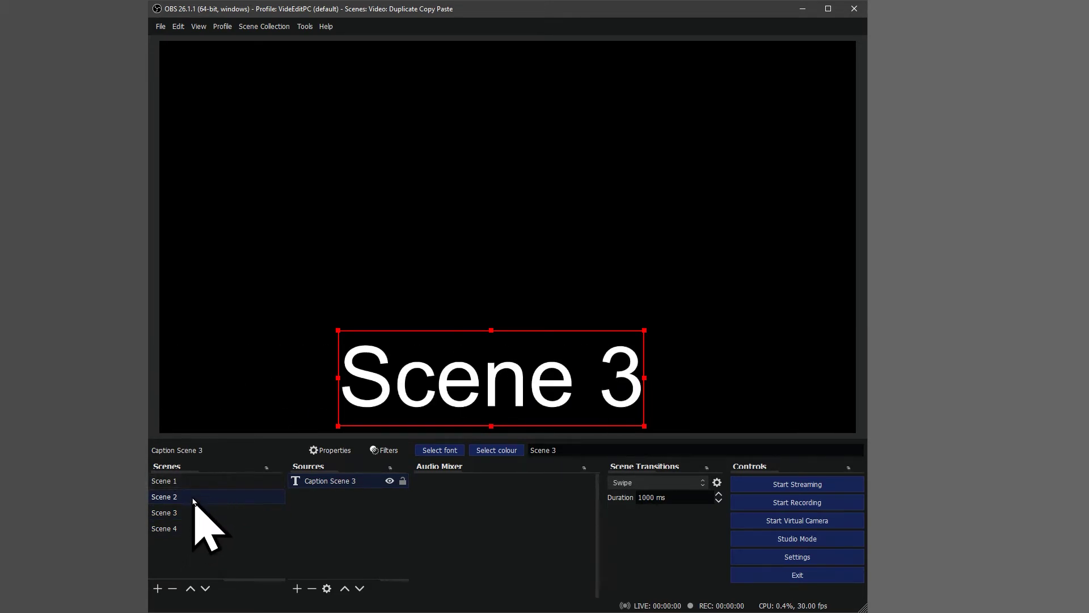
click(194, 514)
click(194, 484)
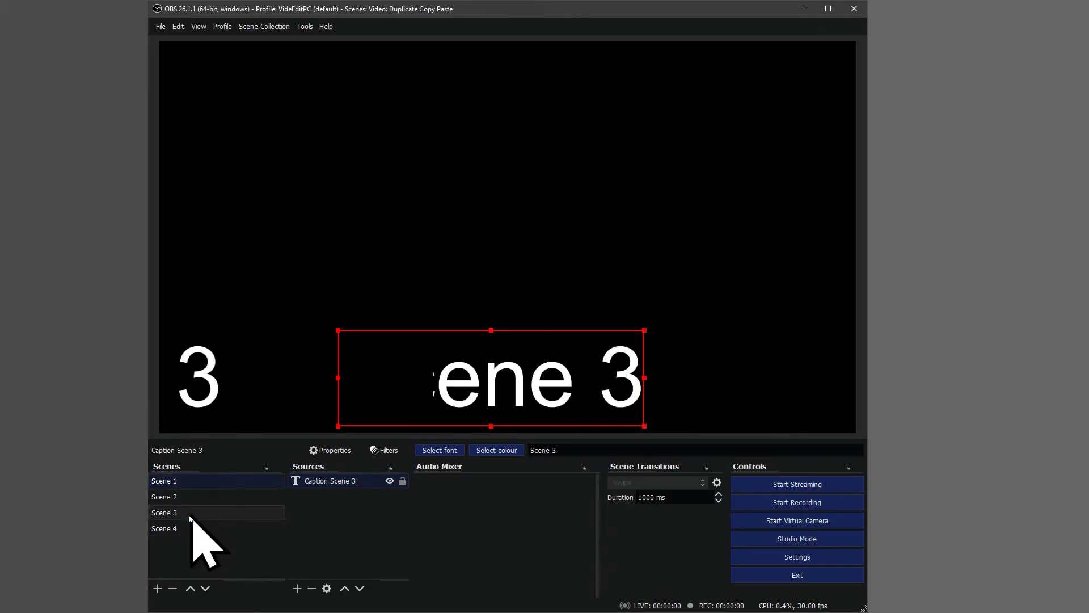
click(190, 528)
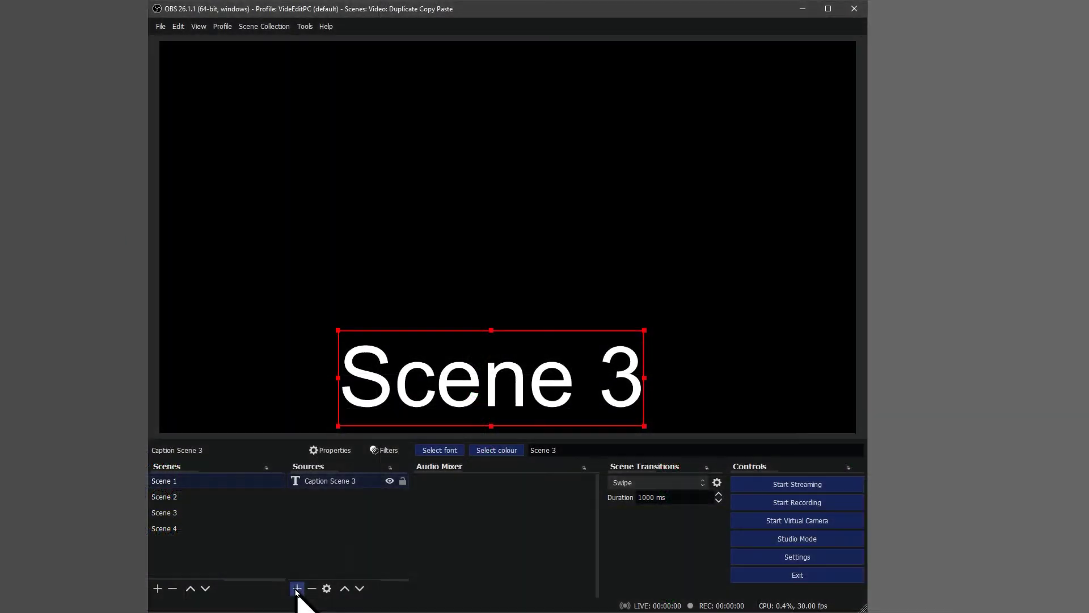
Add an Audio Input Capture to Scene 1 using the Rode Stereo VideoMic
click(297, 588)
click(335, 400)
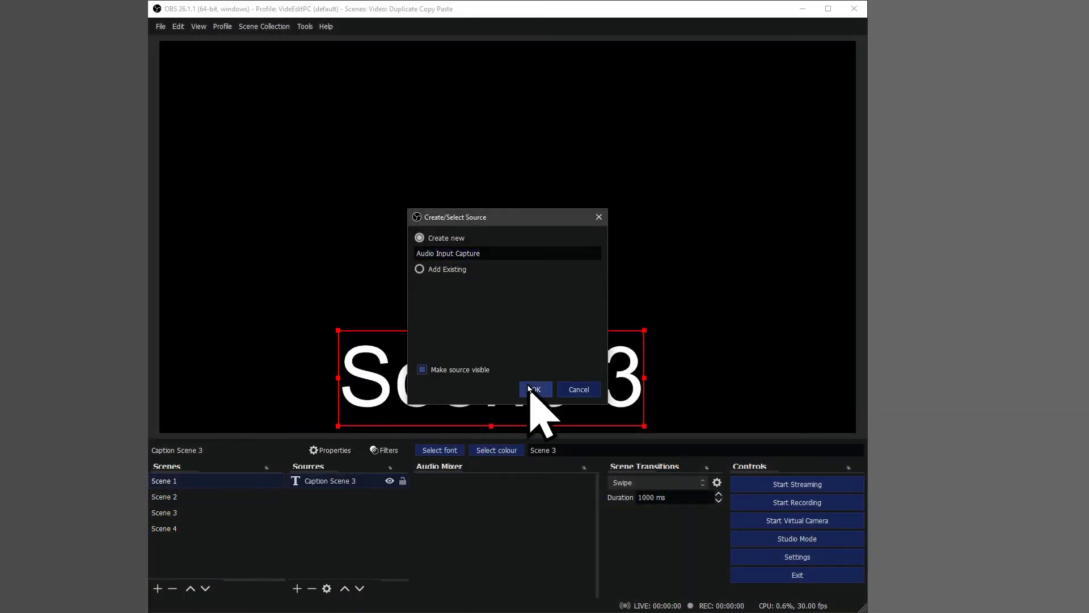
click(533, 388)
click(627, 168)
click(618, 194)
click(639, 463)
Copy the Audio Input Capture and try pasting in Scene 2, cancelling without pasting
right_click(329, 481)
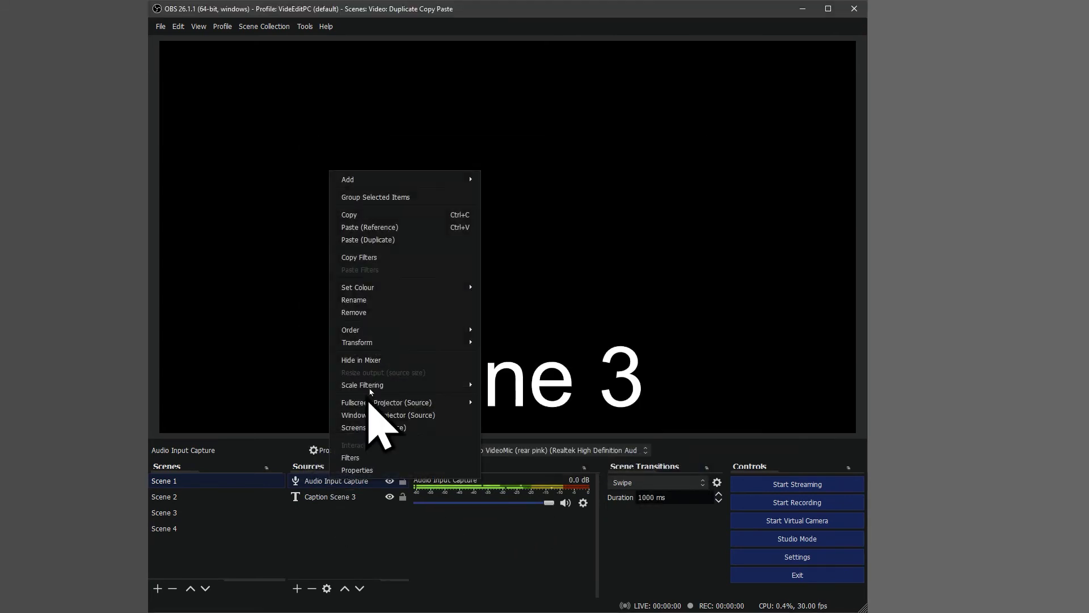
click(371, 214)
click(201, 505)
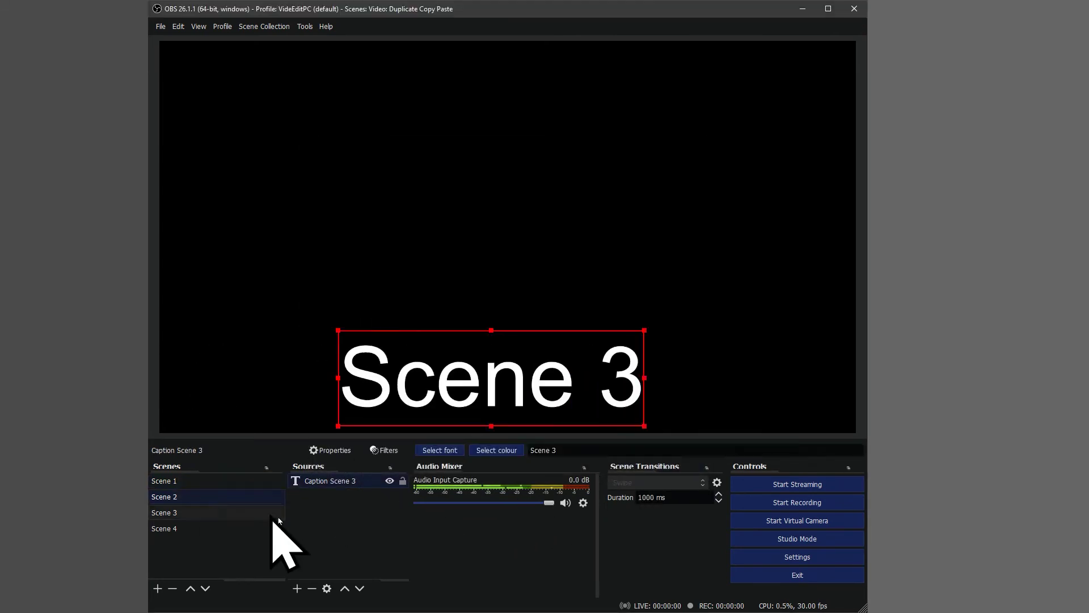
right_click(312, 538)
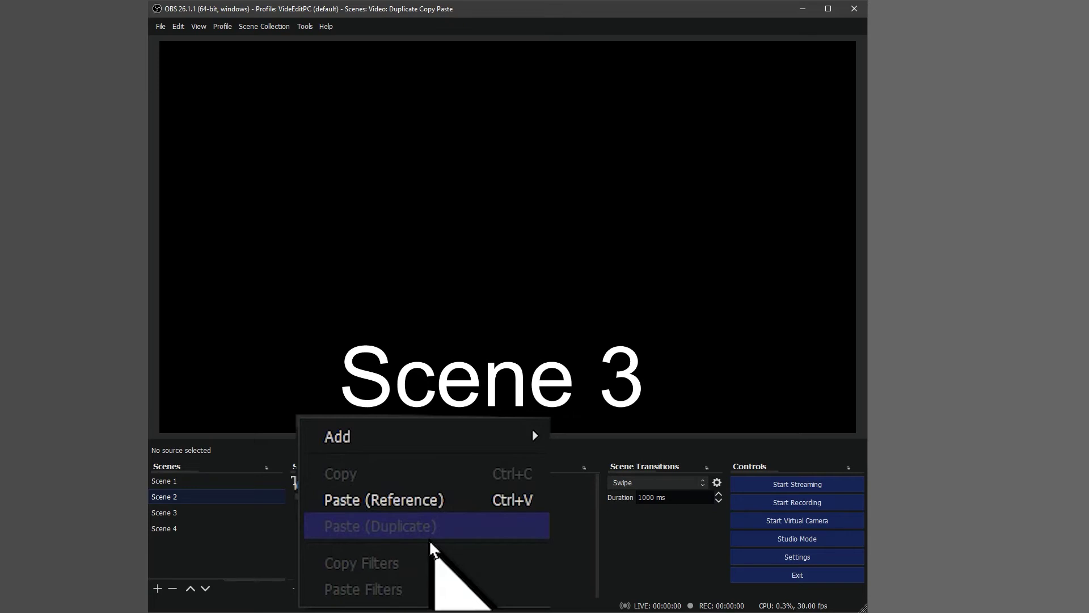
click(351, 559)
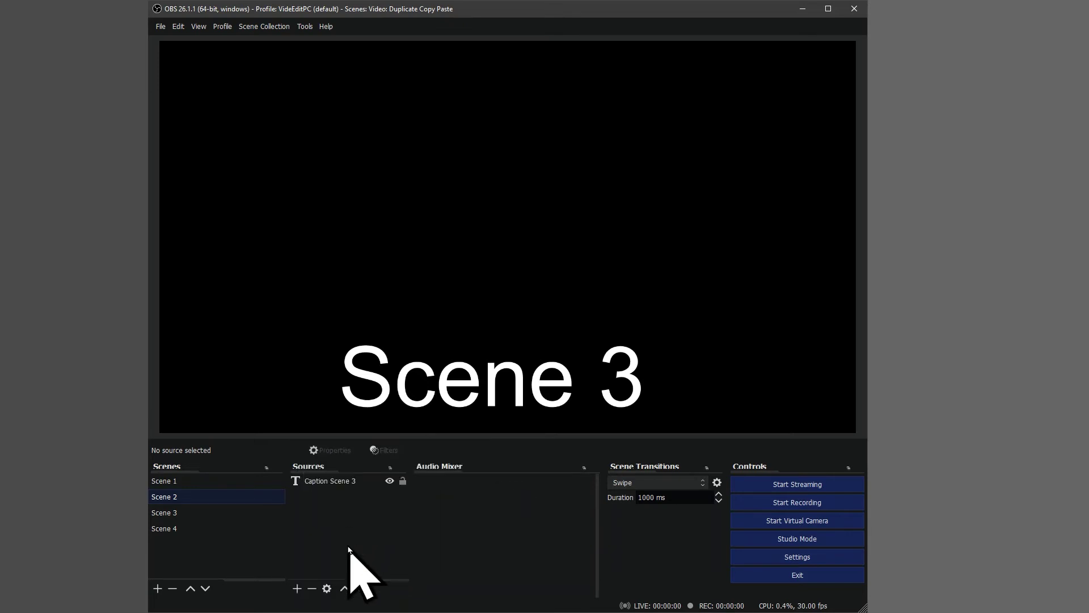
Add a new Audio Input Capture 2 to Scene 2 with the Rode Stereo VideoMic selected
click(296, 589)
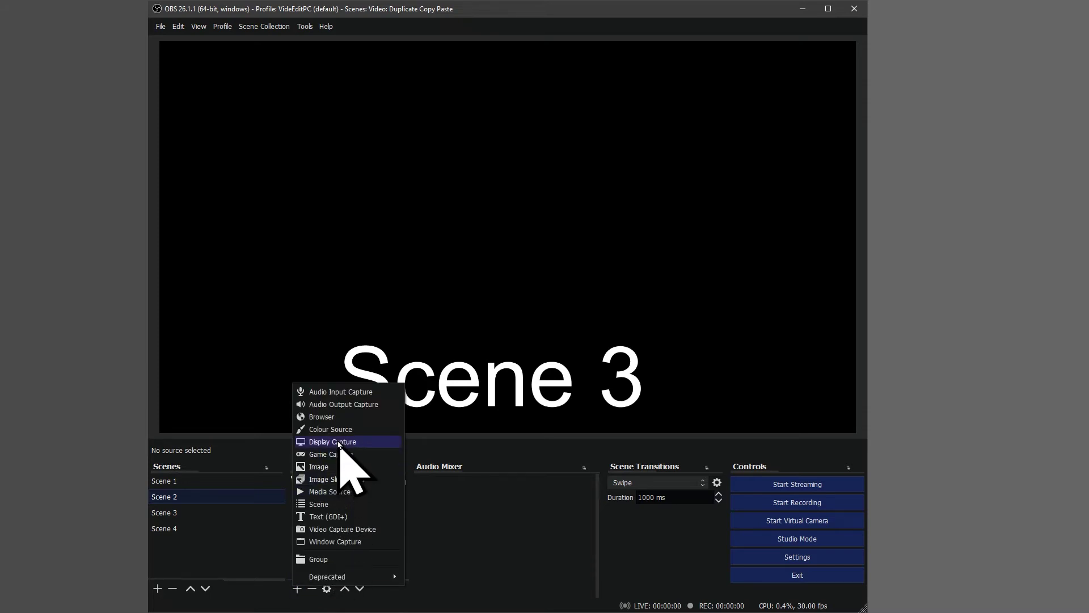
click(340, 392)
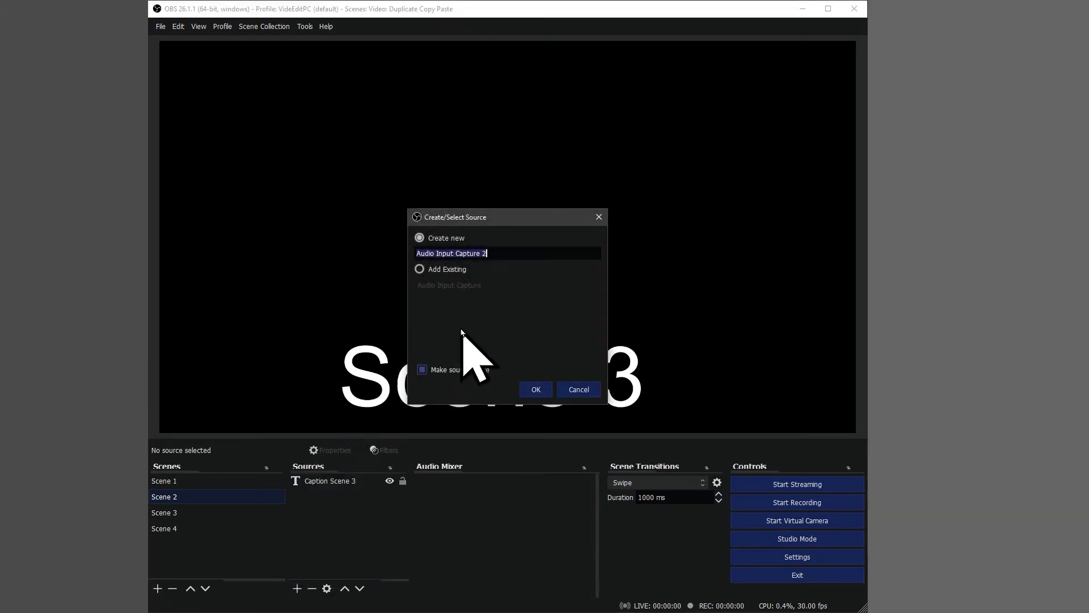
click(535, 389)
click(434, 169)
click(414, 202)
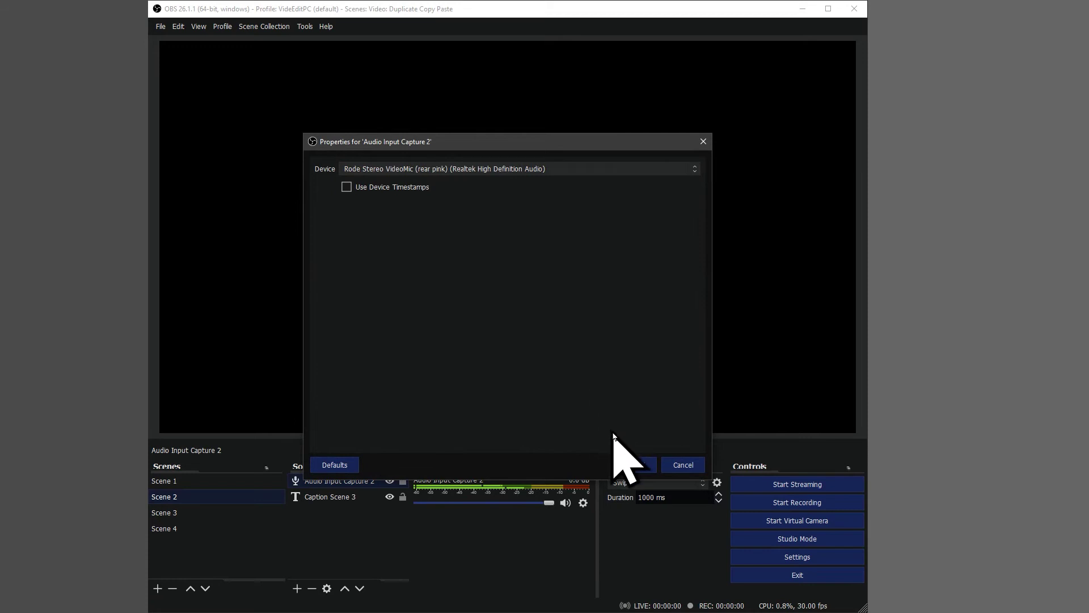
Confirm Audio Input Capture 2's properties and reselect it in Scene 2's sources
click(640, 465)
click(336, 496)
click(355, 481)
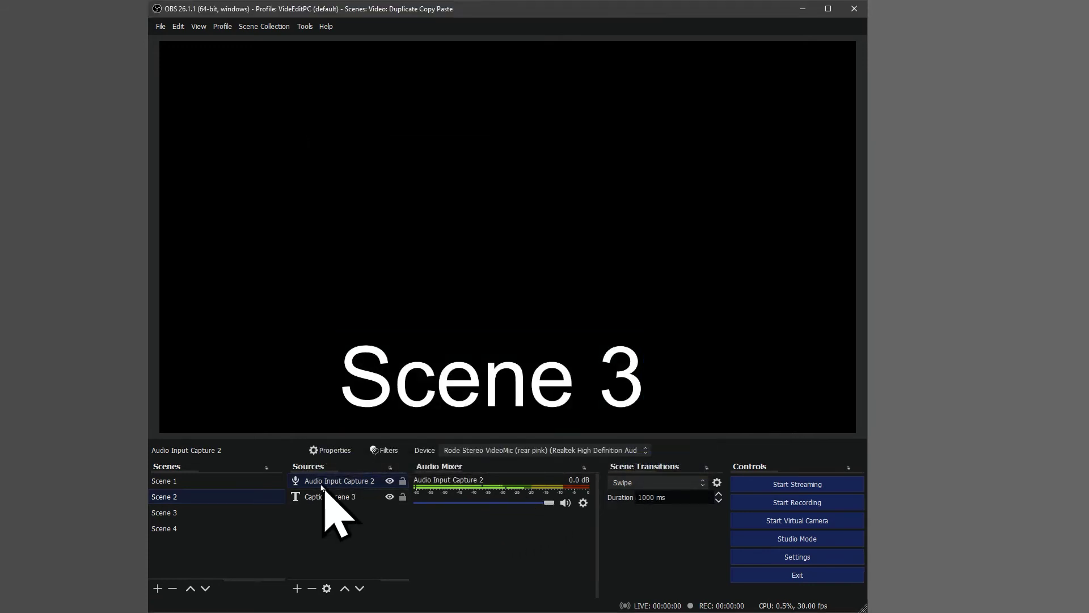
Lower Scene 1's Audio Input Capture volume on the mixer fader
click(254, 481)
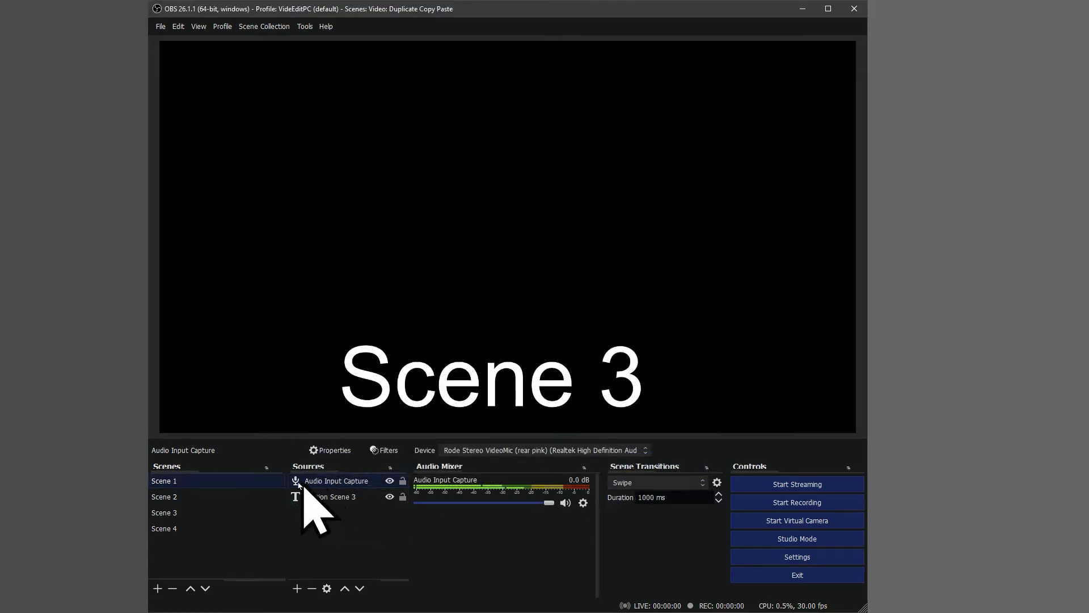
click(226, 498)
click(226, 481)
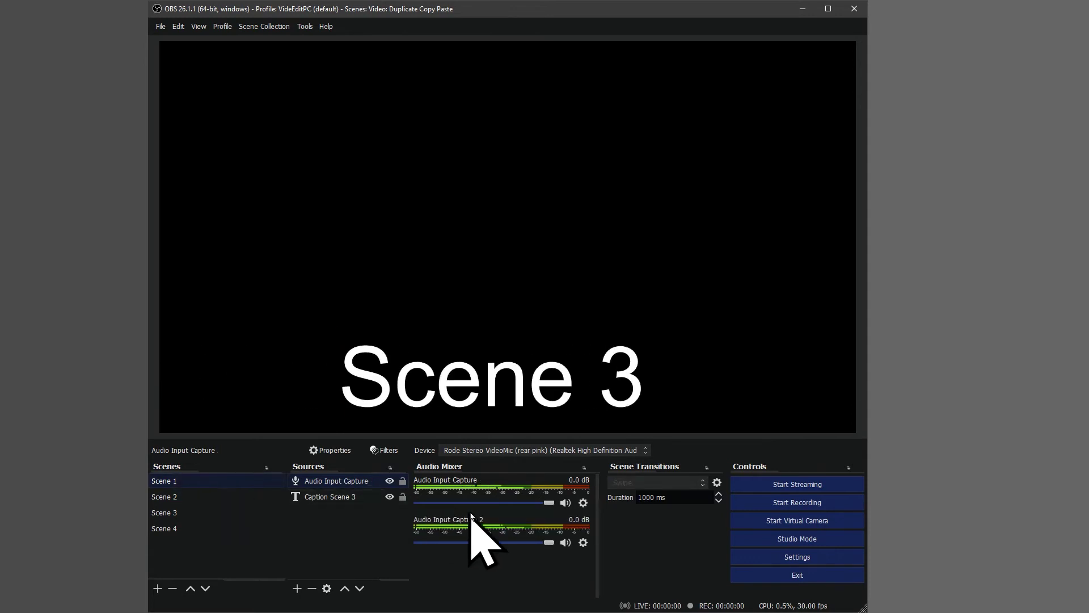
drag(534, 504, 474, 504)
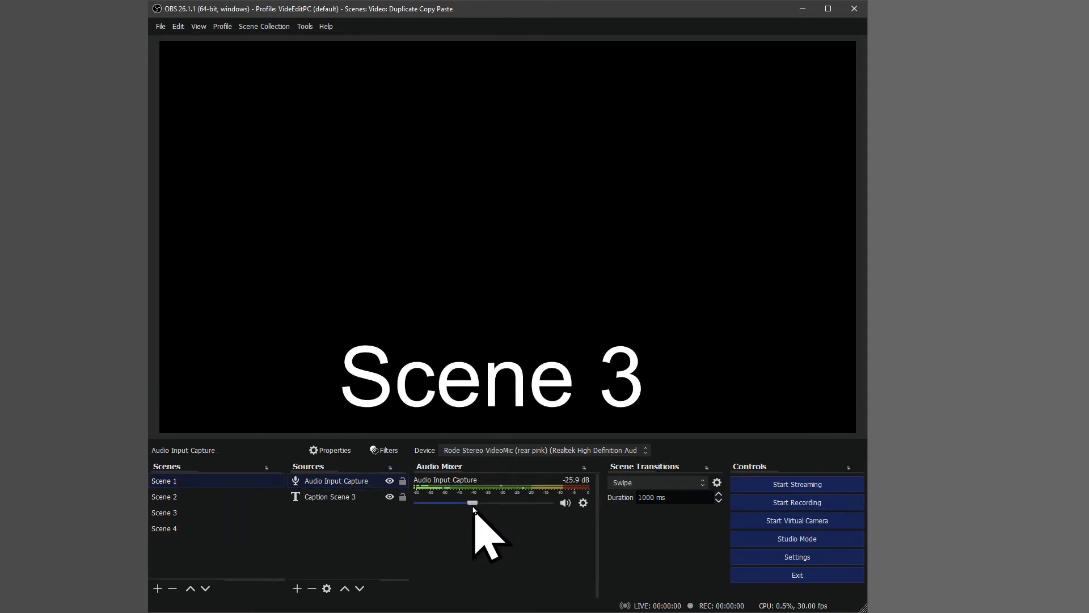
Set Scene 2's Audio Input Capture 2 to -2.8 dB and compare both scenes
click(241, 497)
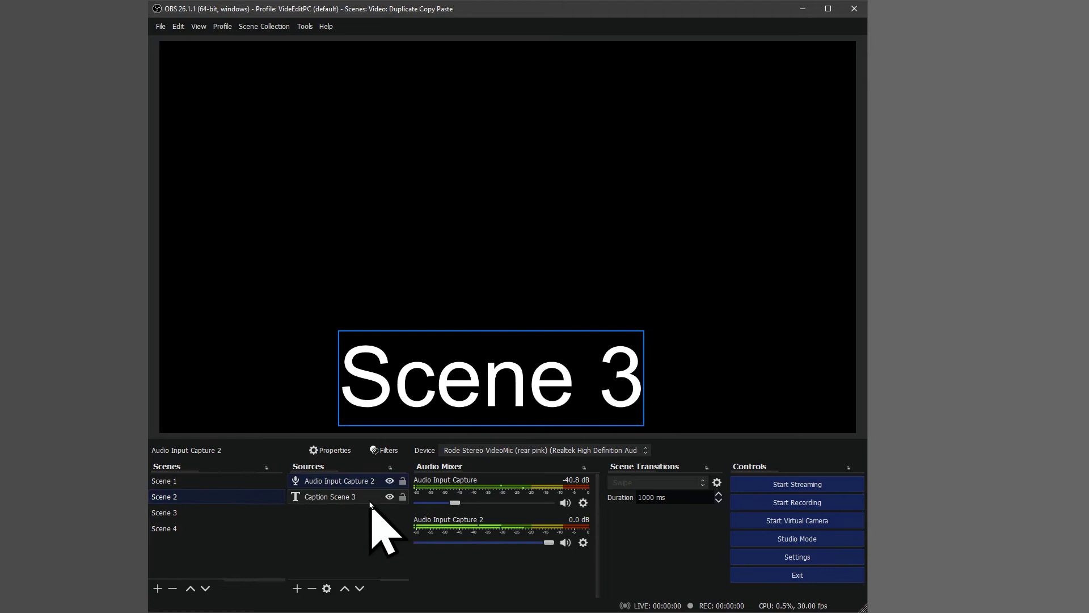
drag(548, 503, 531, 504)
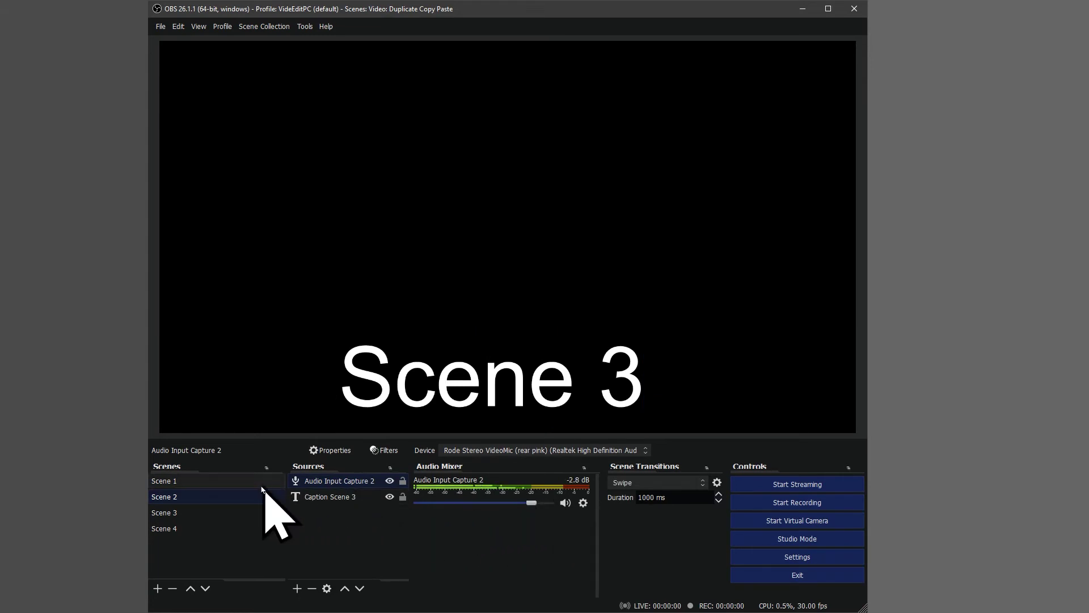
click(207, 480)
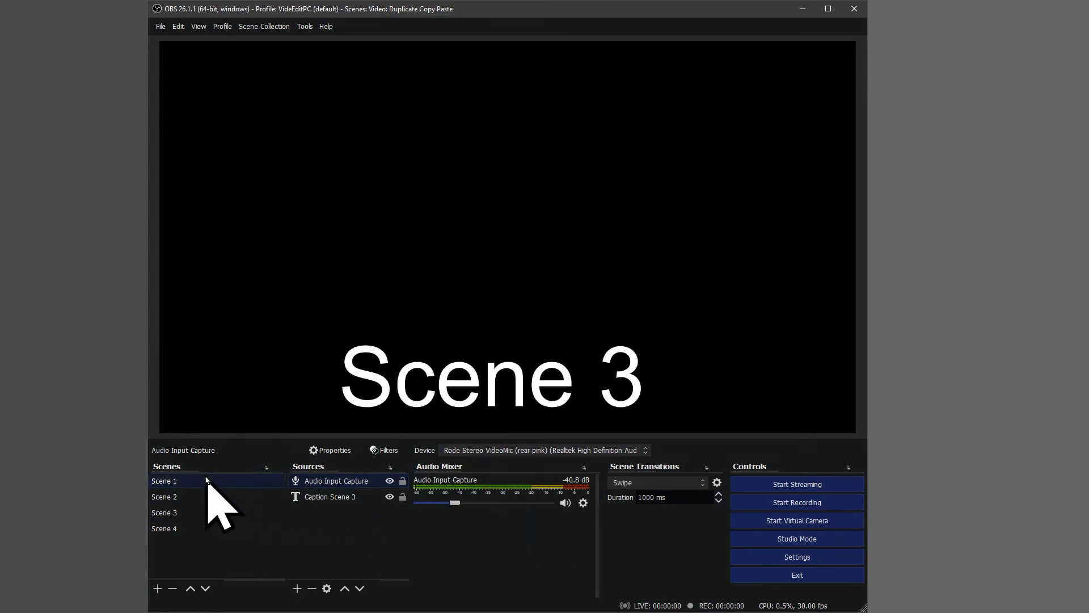
click(206, 497)
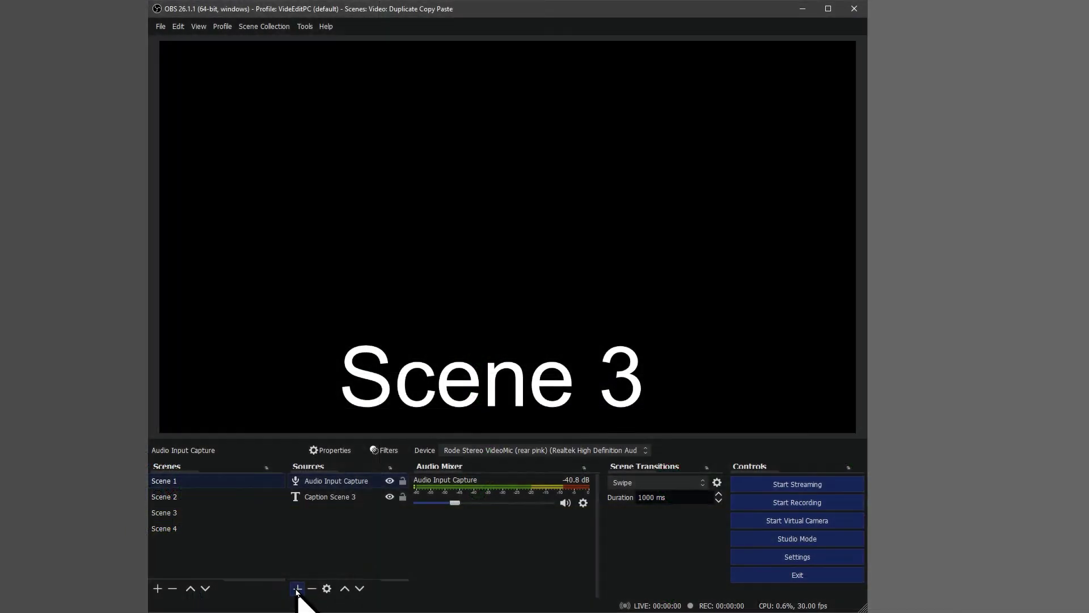
Add a Video Capture Device using the Hauppauge Siena Video Capture card to Scene 1
click(297, 589)
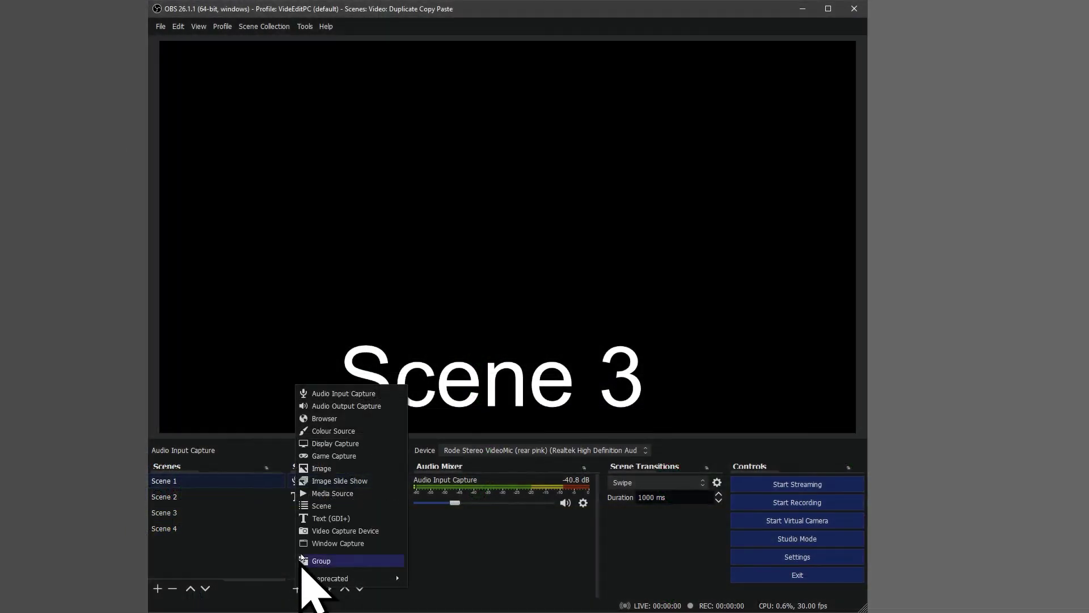
click(345, 530)
click(535, 397)
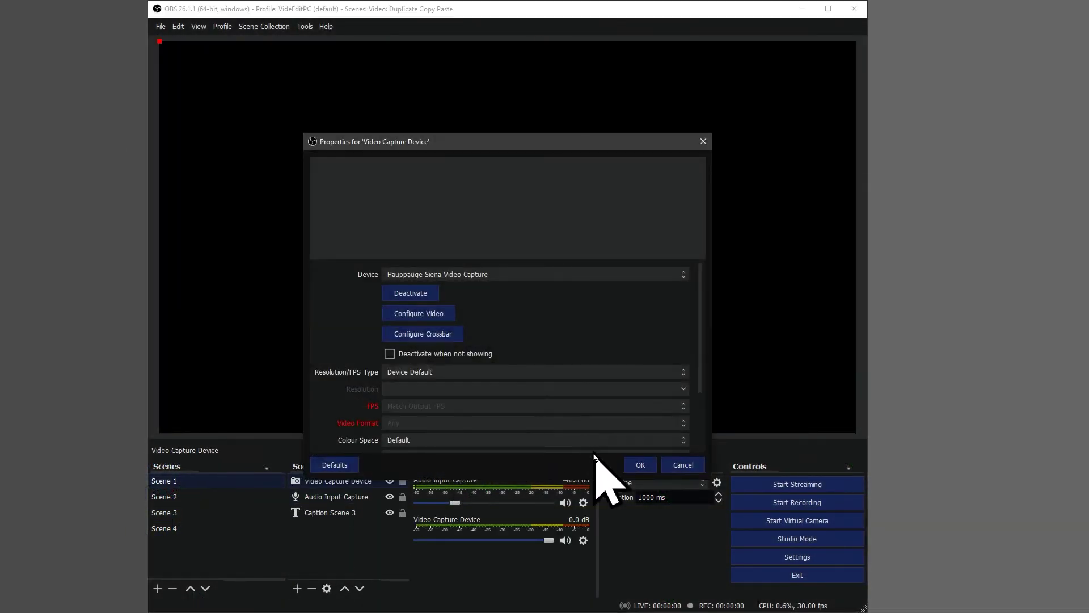
click(634, 461)
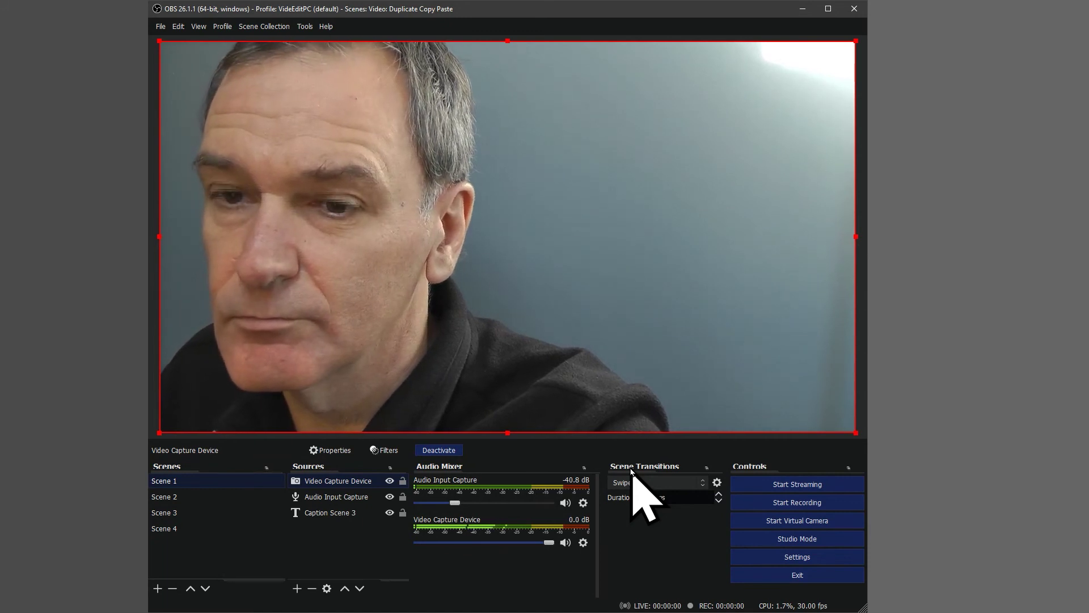
Add a second Video Capture Device, Video Capture Device 2, to Scene 2
click(221, 497)
click(296, 588)
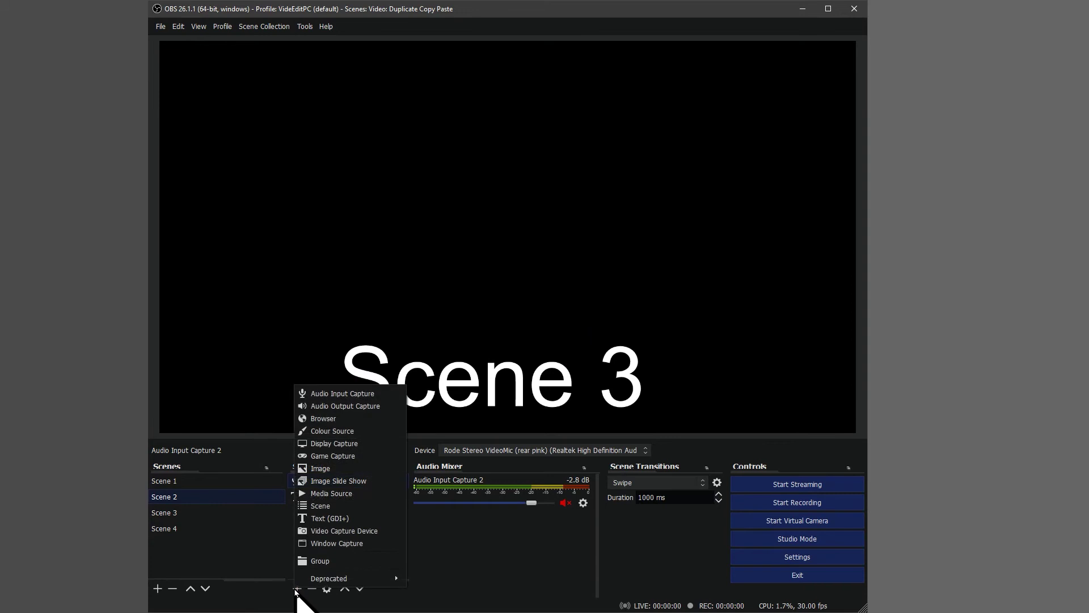
click(325, 532)
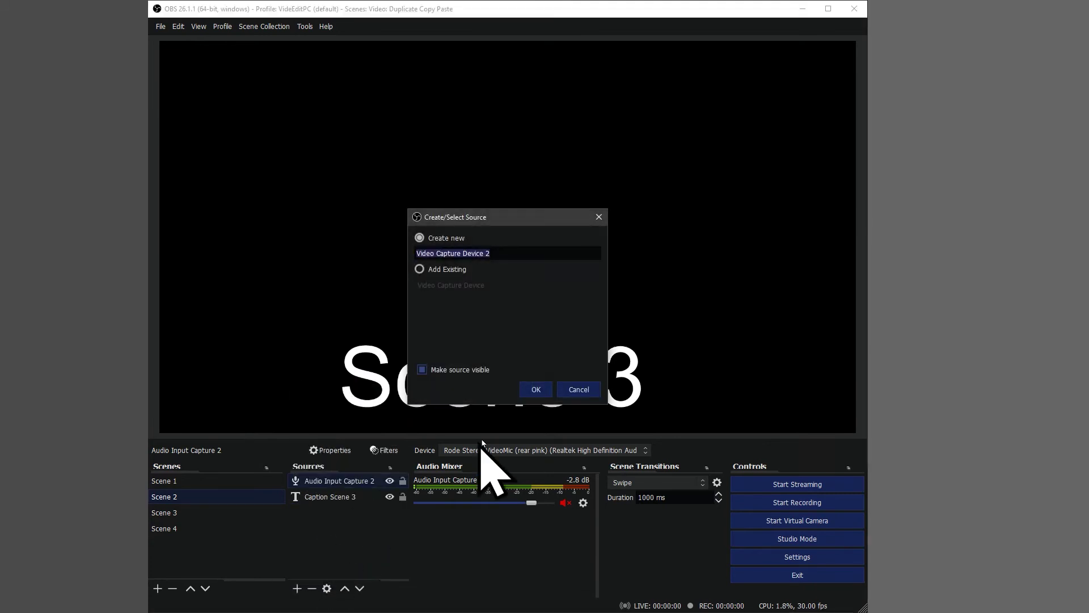
click(536, 391)
click(640, 464)
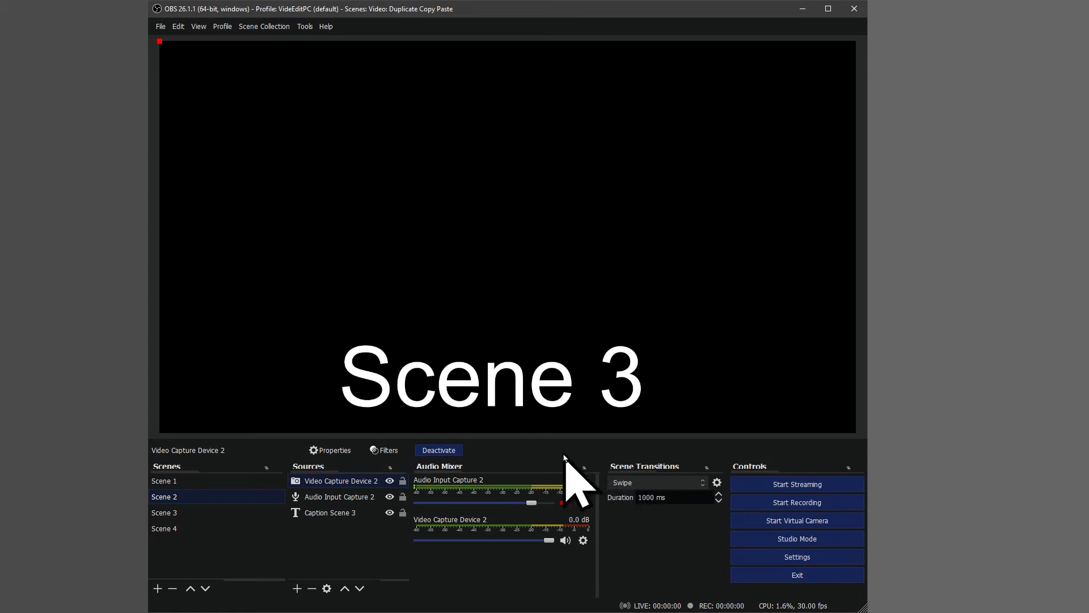
Remove Video Capture Device 2 from Scene 2
right_click(334, 482)
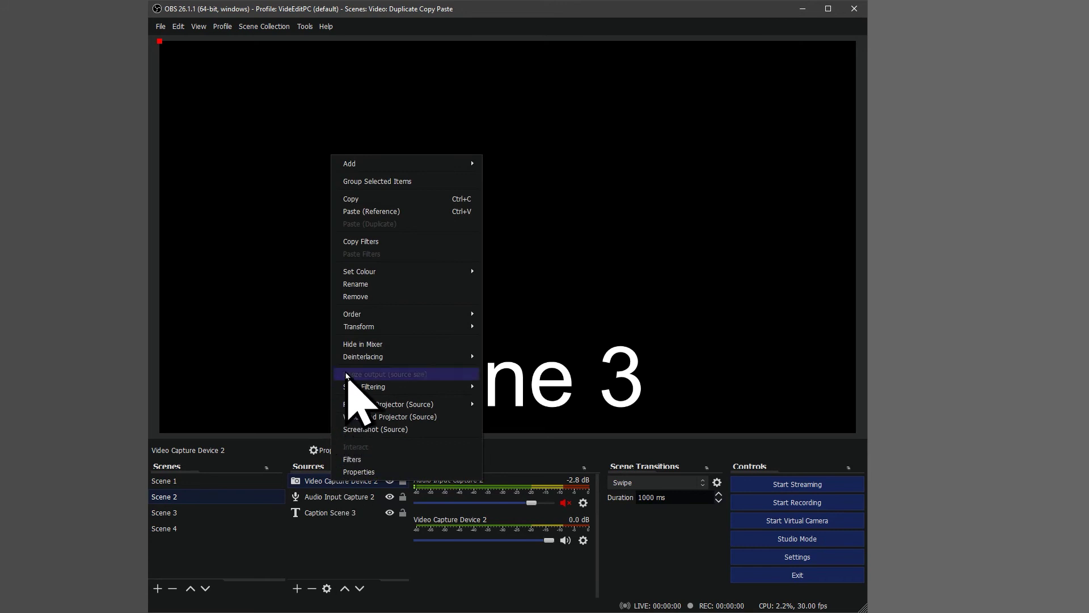
click(355, 298)
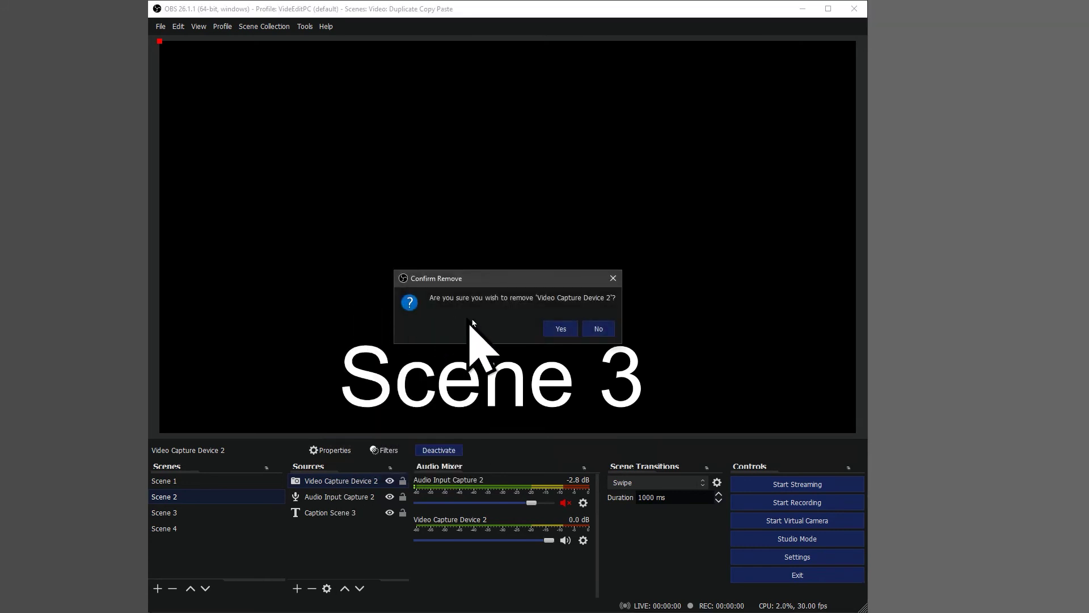
click(558, 327)
click(197, 483)
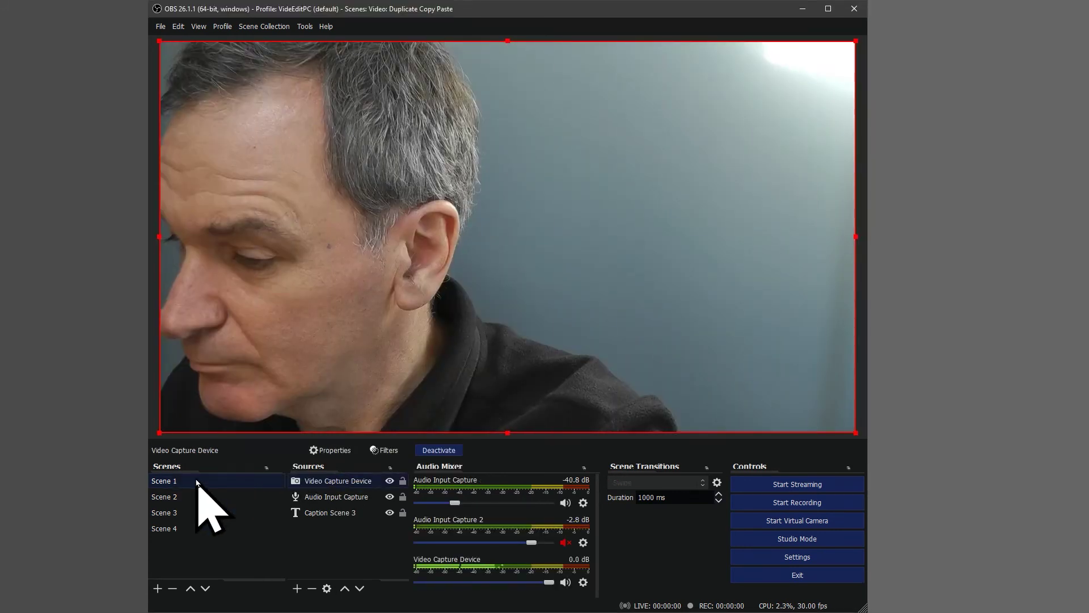
right_click(308, 482)
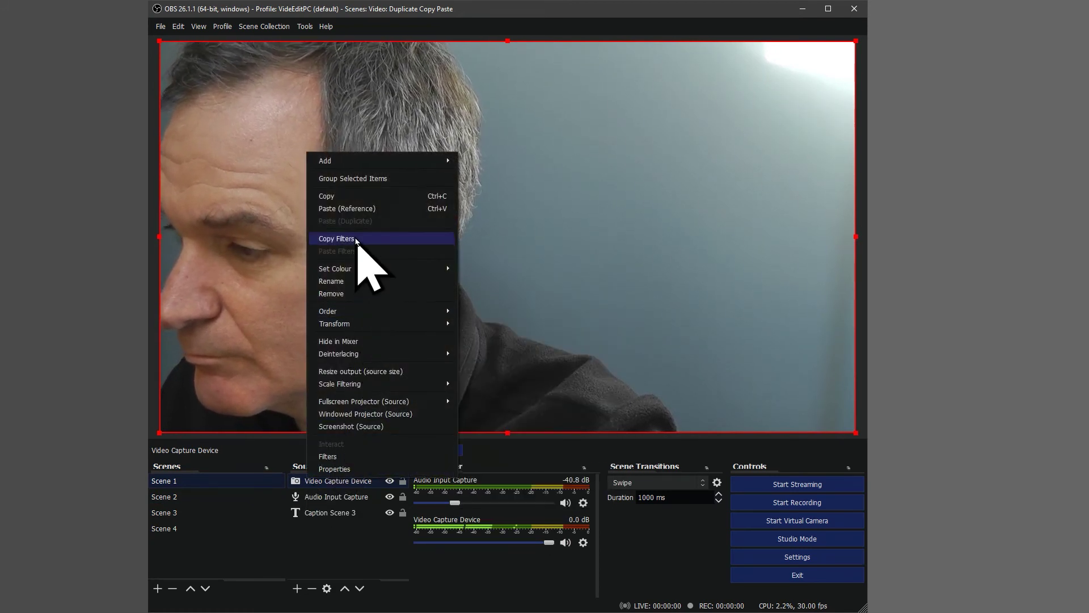
click(338, 195)
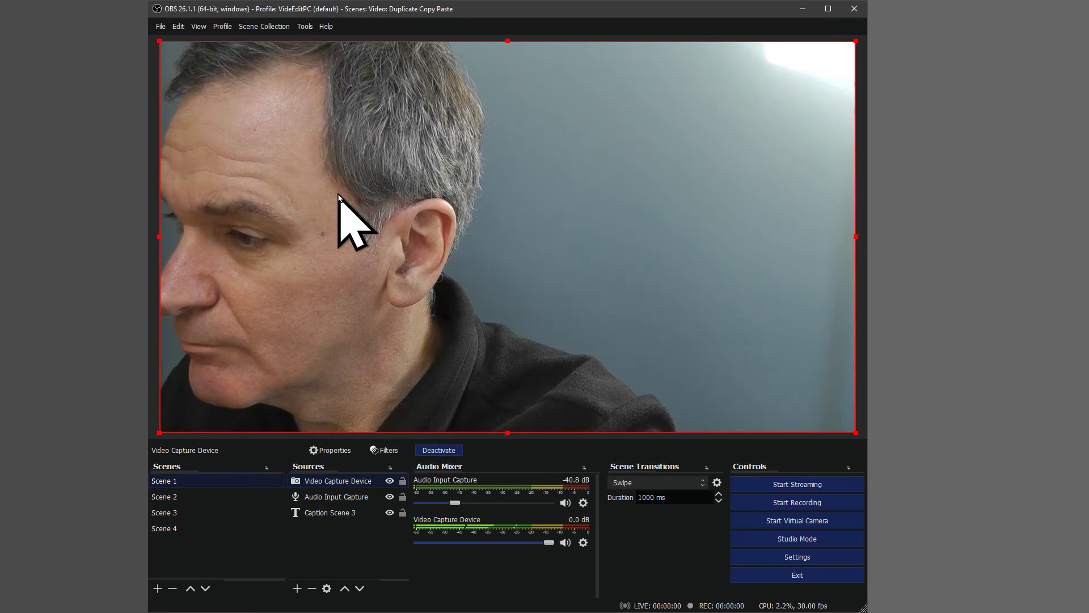
click(201, 496)
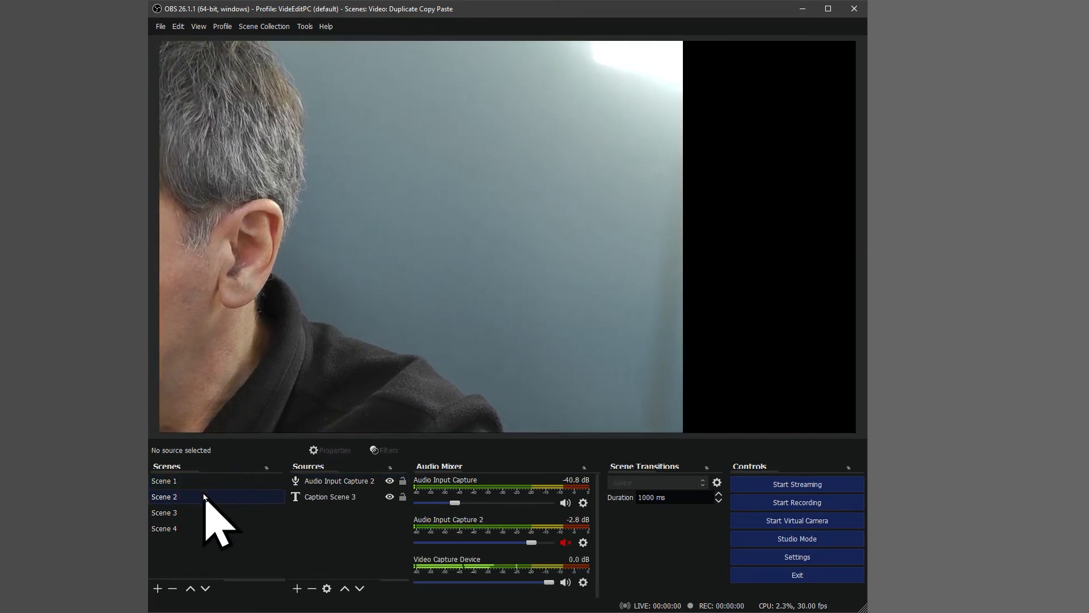
right_click(329, 530)
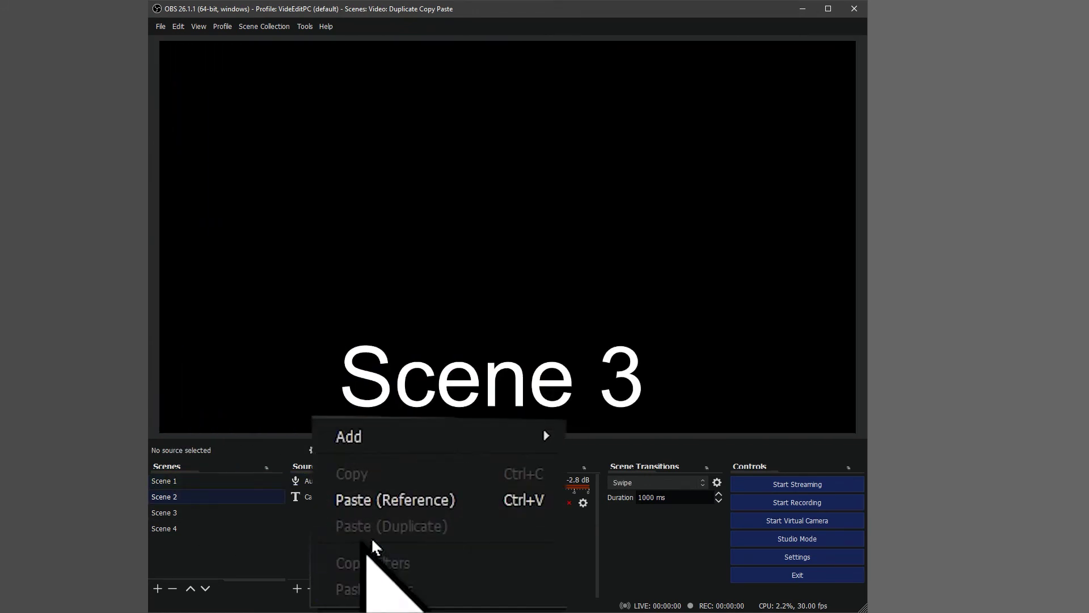
click(412, 502)
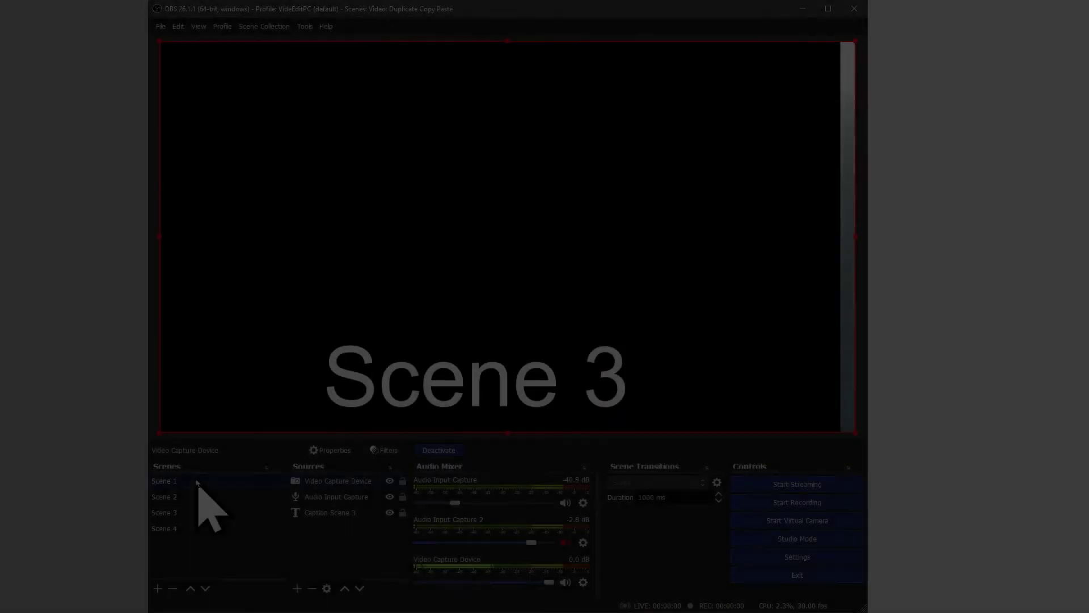
click(197, 482)
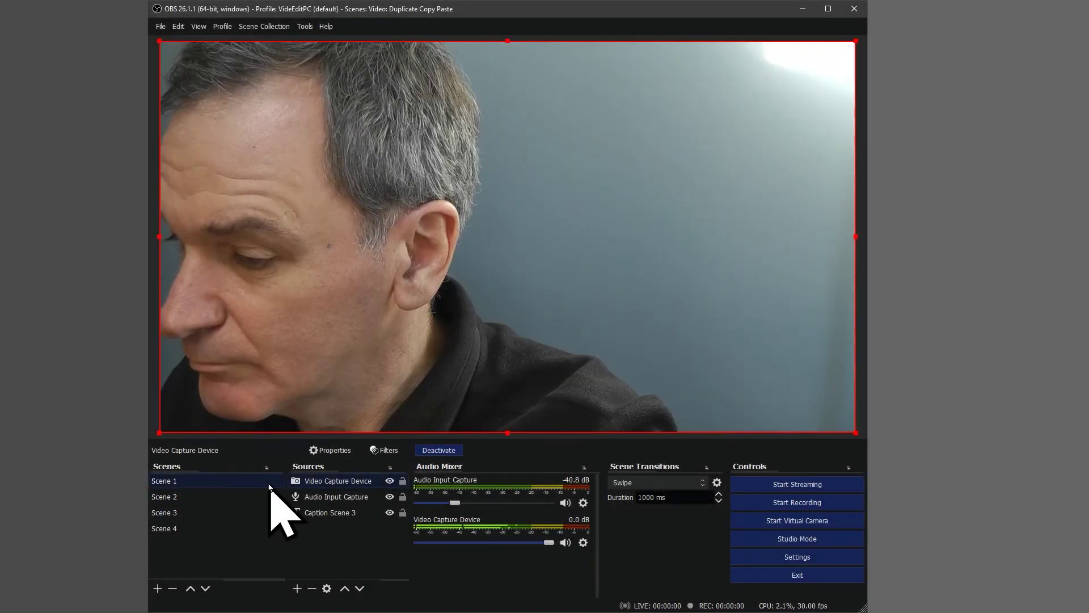
Copy Scene 1's Video Capture Device source and switch to Scene 2
right_click(308, 482)
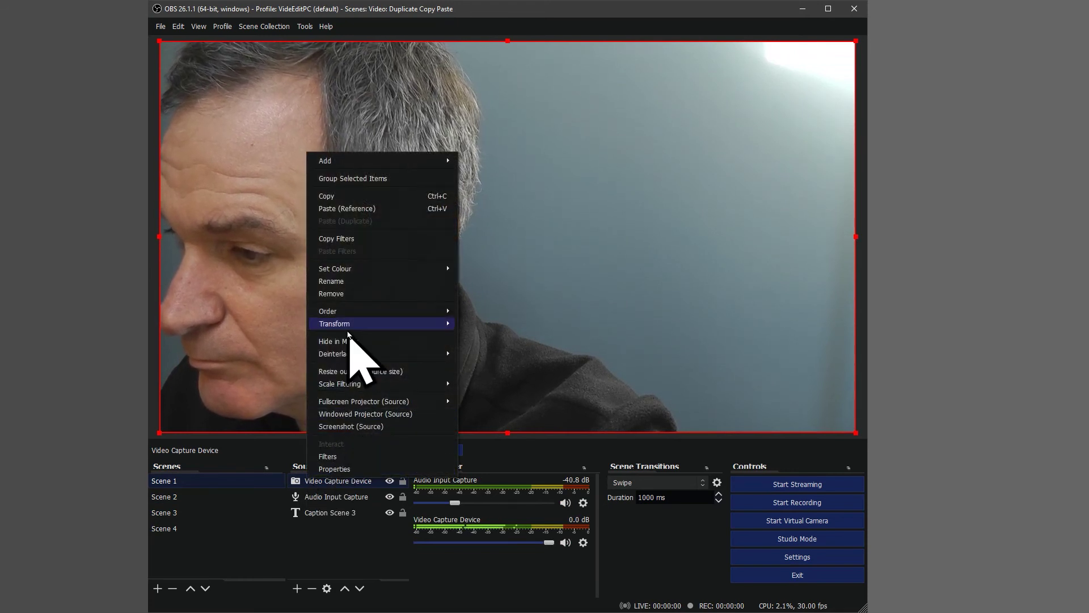
click(340, 196)
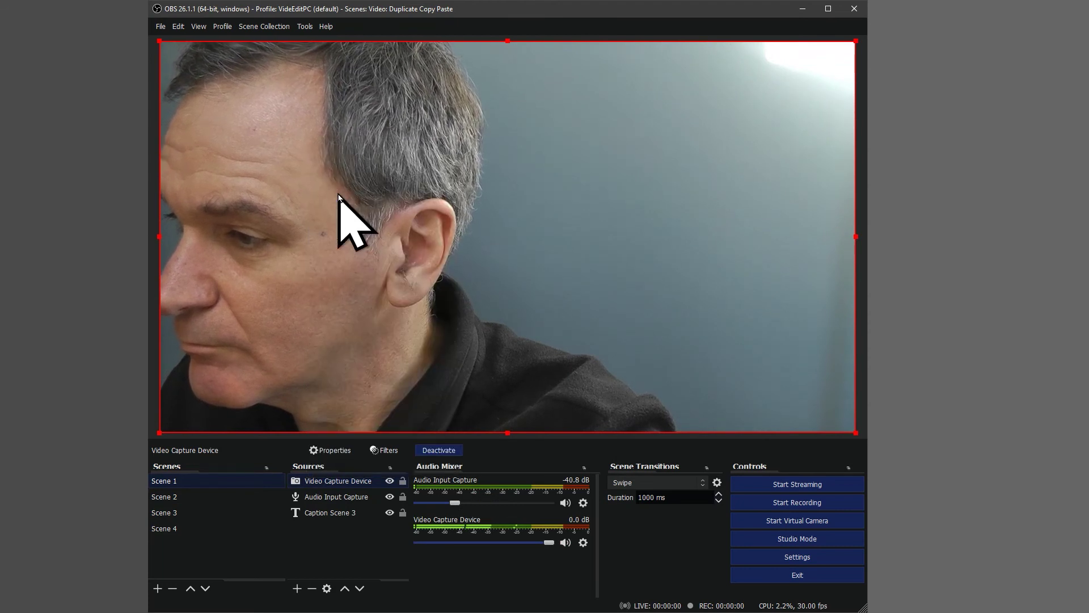
click(200, 496)
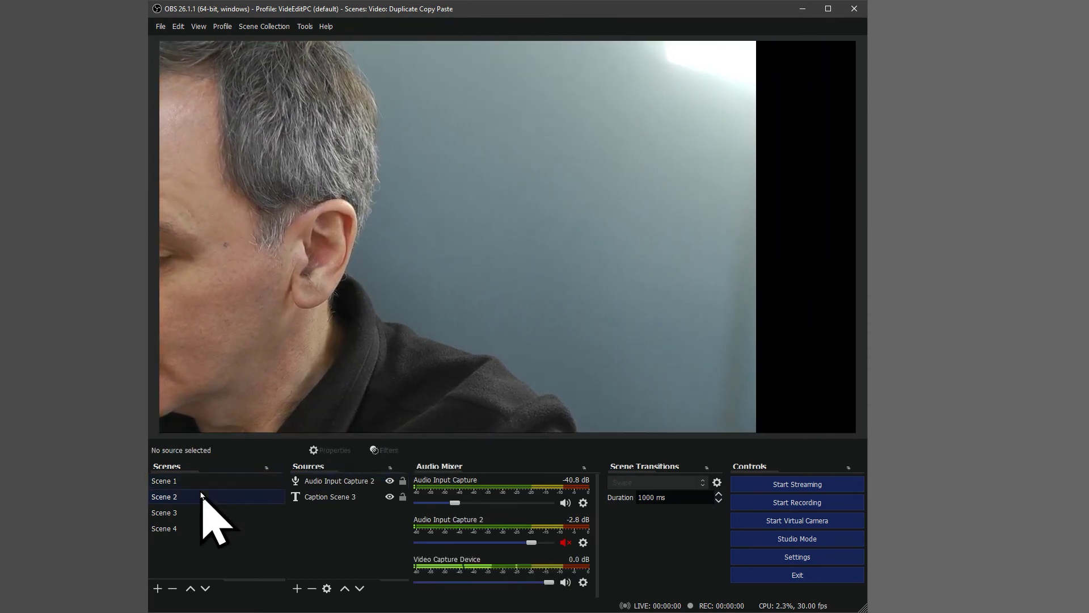
Paste the webcam as a reference, shrink it, and centre it above the Scene 3 caption
right_click(328, 529)
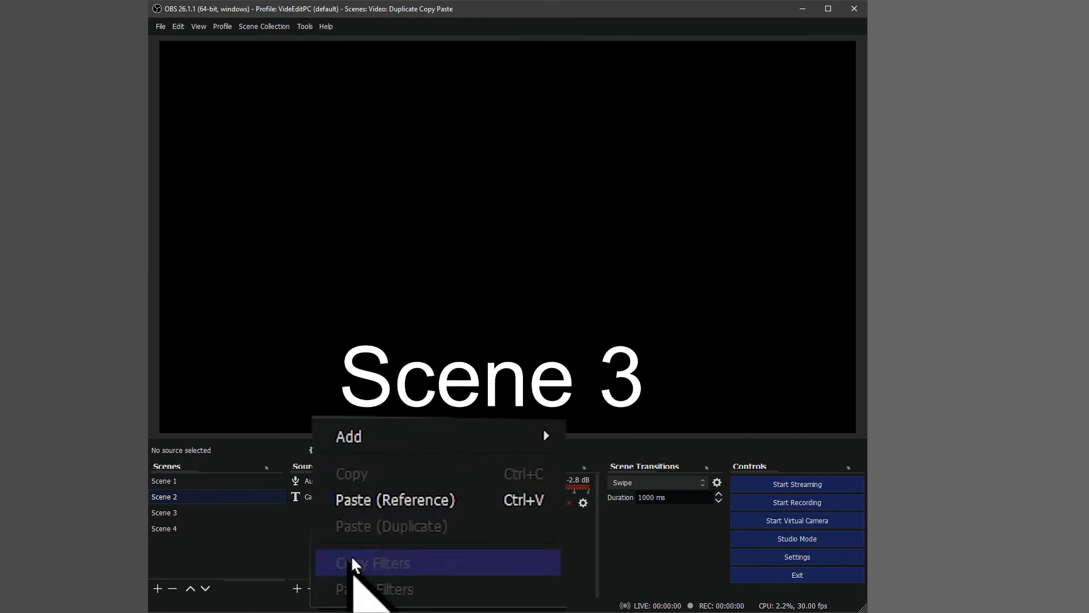
click(412, 500)
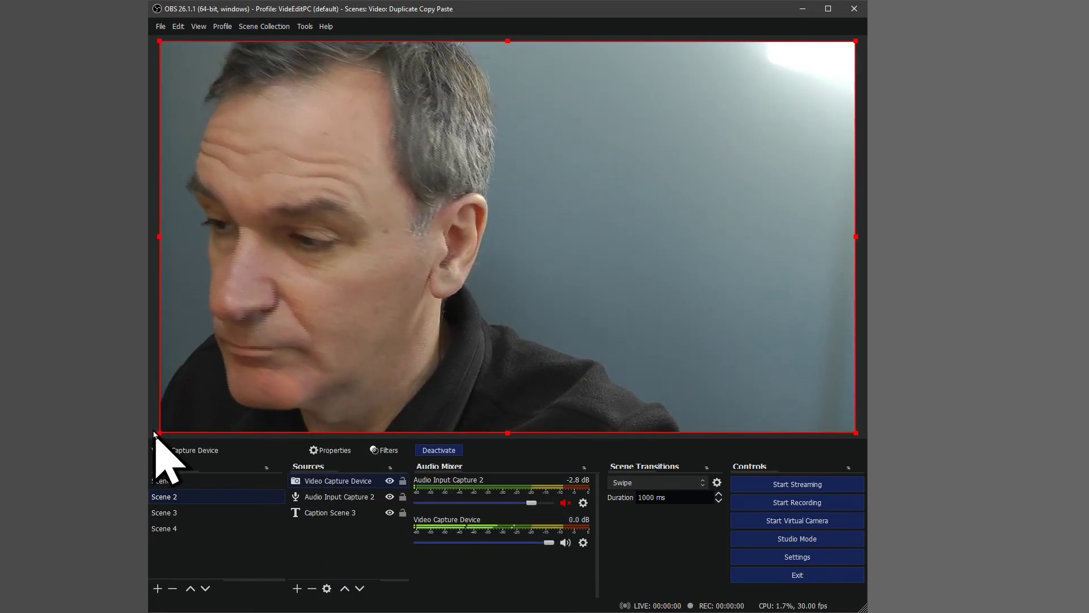
drag(166, 430, 539, 263)
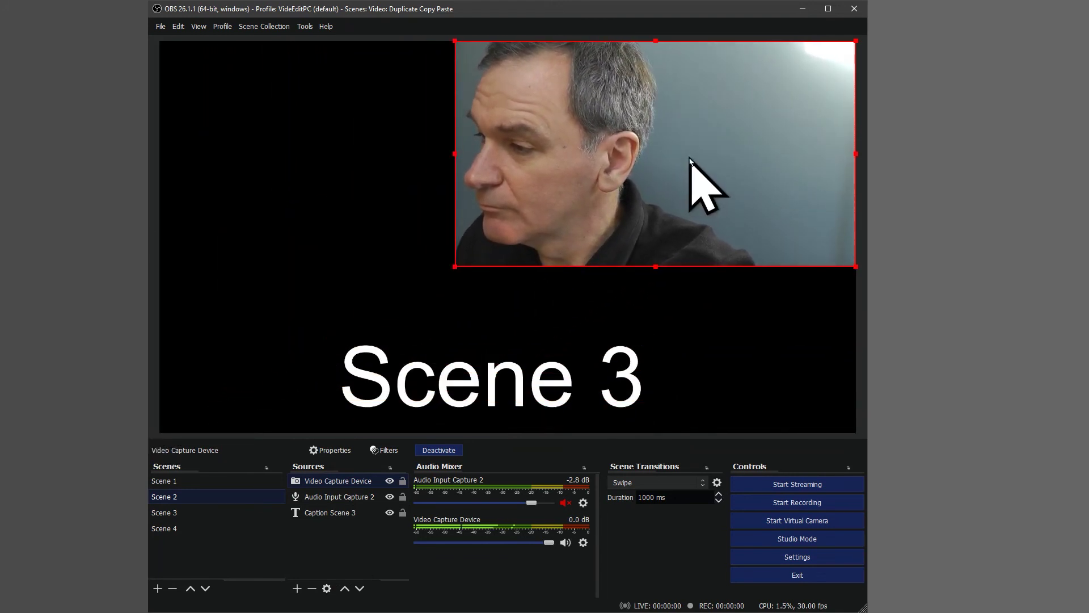
drag(689, 159, 543, 216)
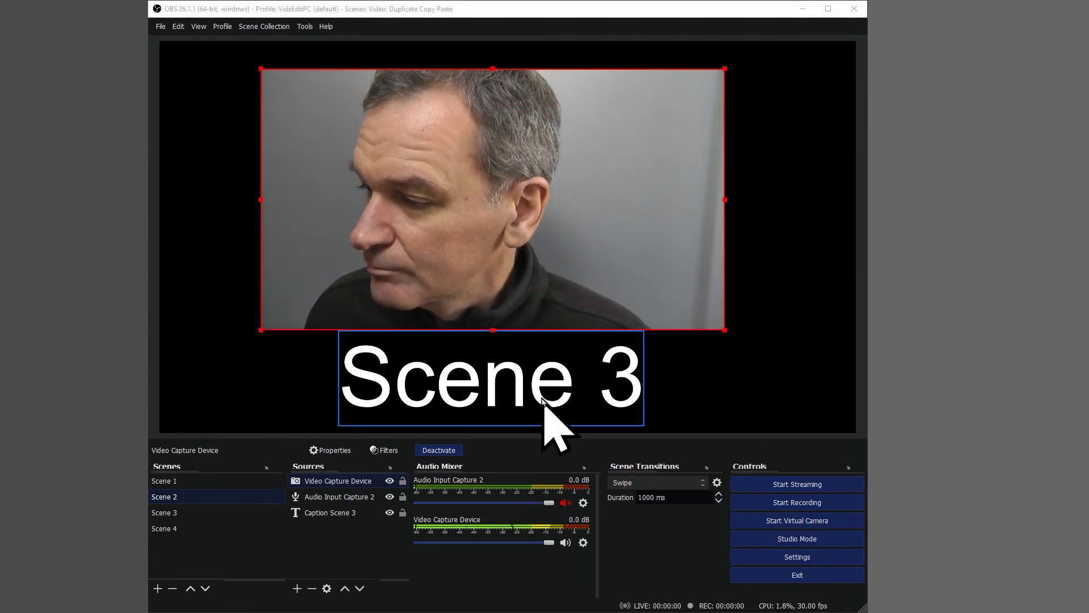
click(566, 541)
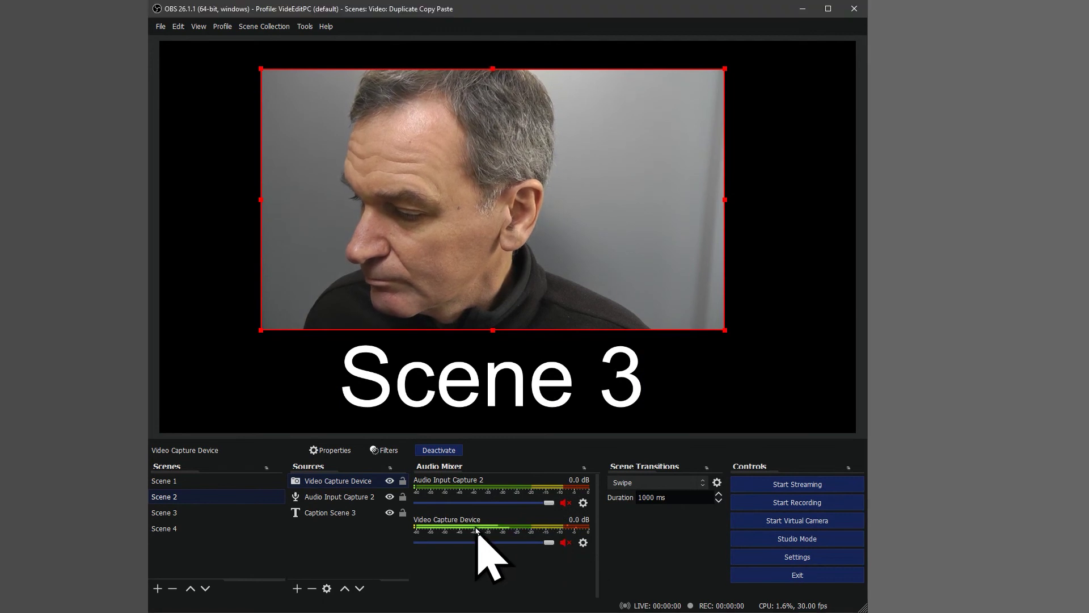
click(256, 482)
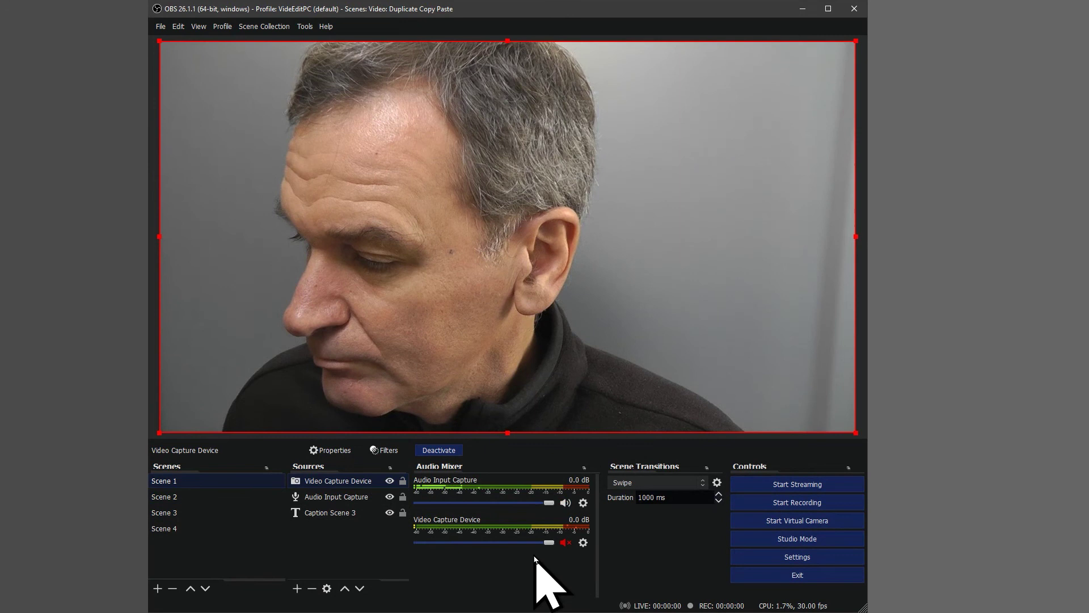
click(201, 500)
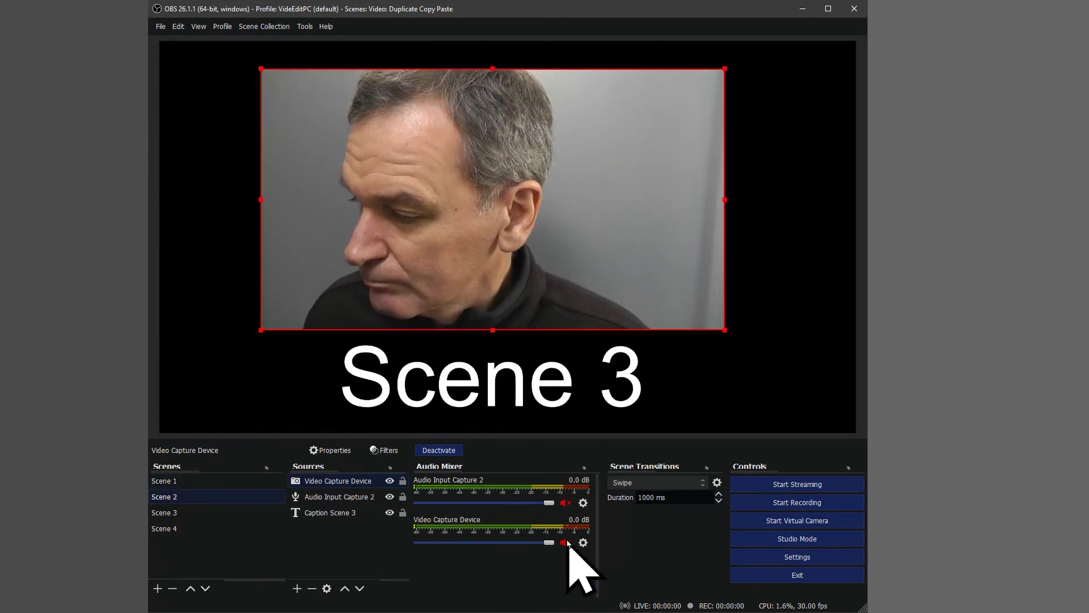
click(566, 543)
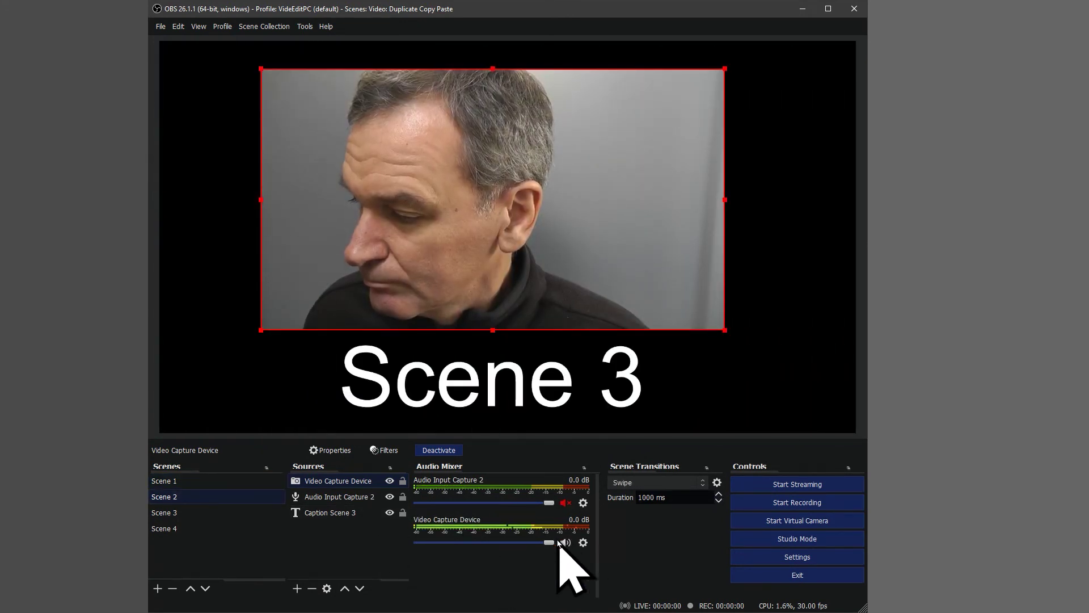
click(232, 481)
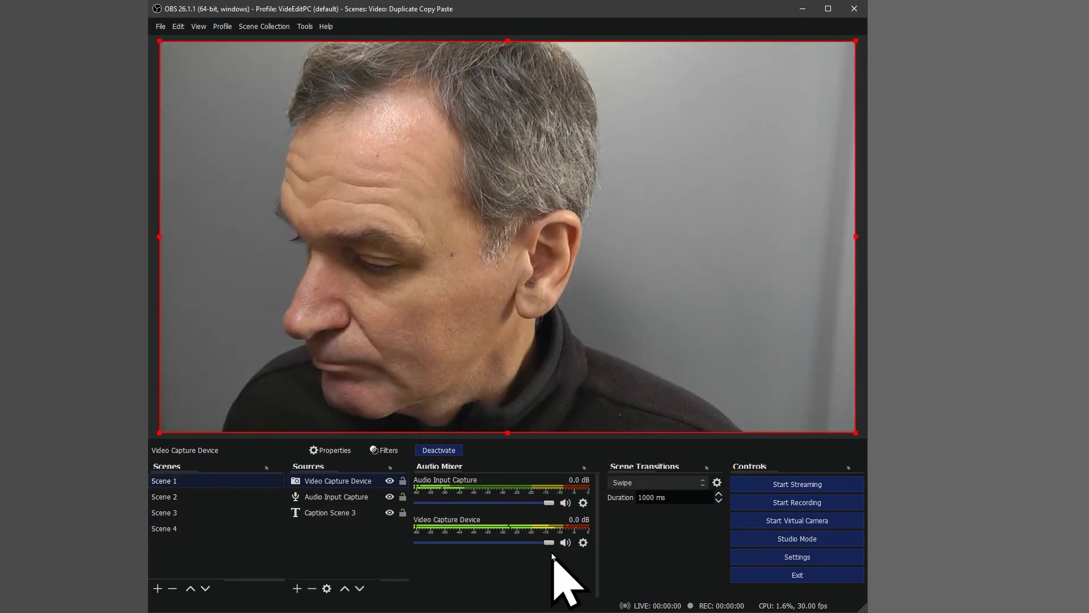
click(214, 498)
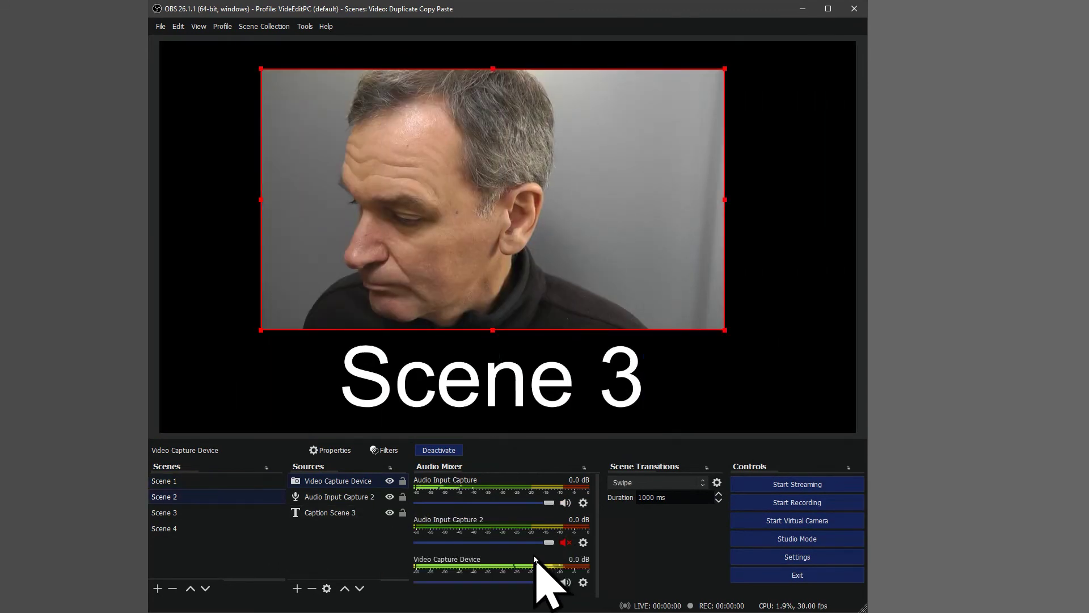
click(566, 542)
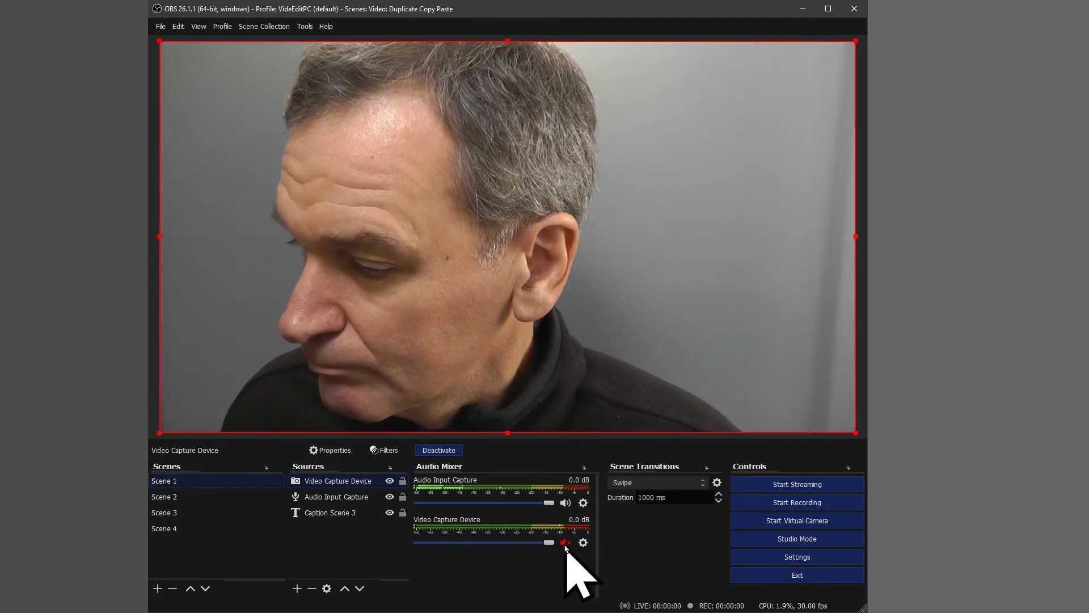
click(565, 544)
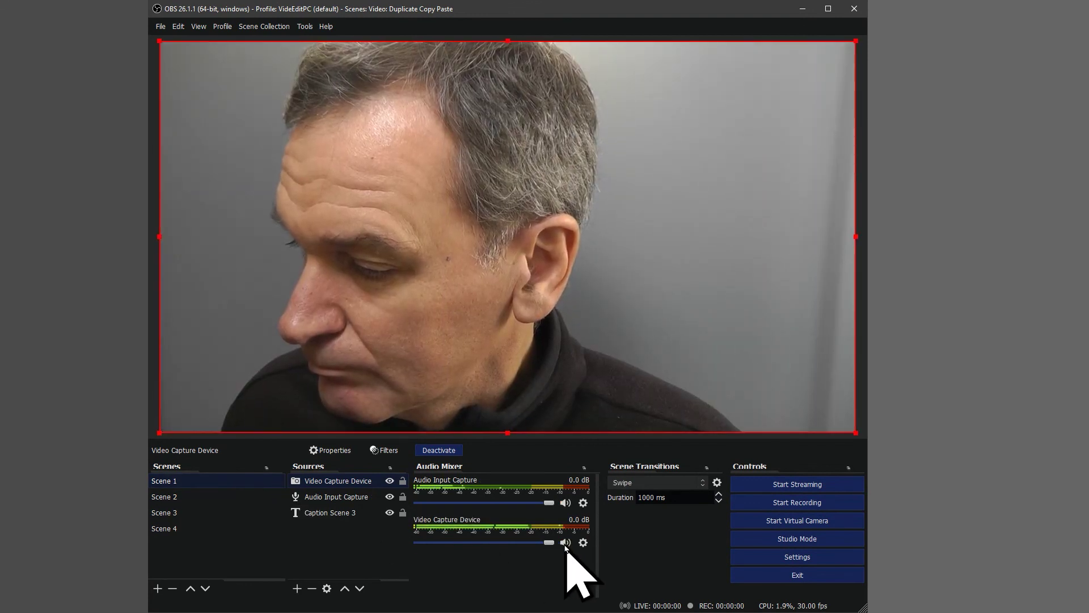
click(206, 497)
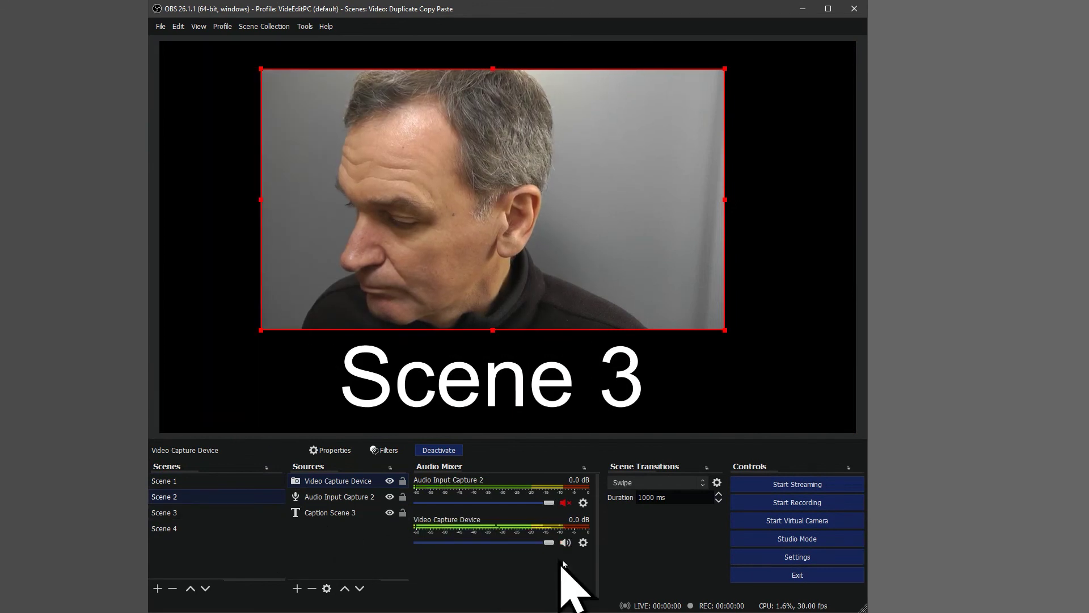